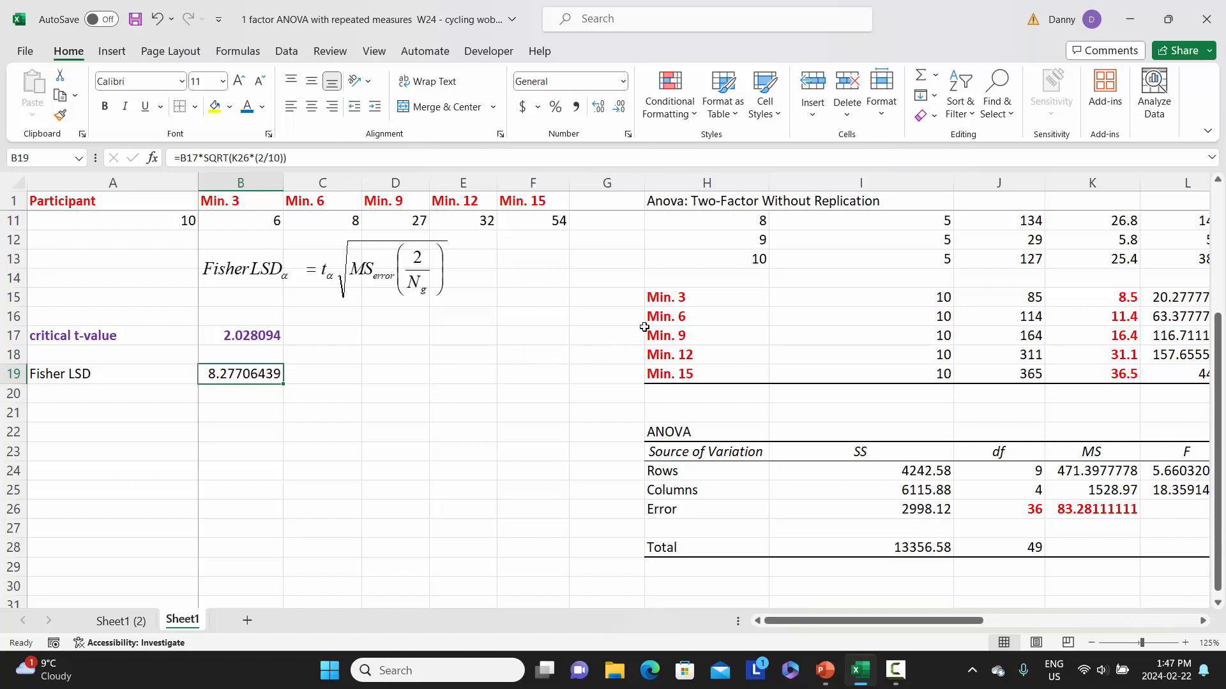
Copy the Min. 3 to Min. 15 labels in H15:H19 to column A, starting at cell A24
{"action": "left_click_drag", "start_coordinate": [671, 295], "coordinate": [678, 370]}
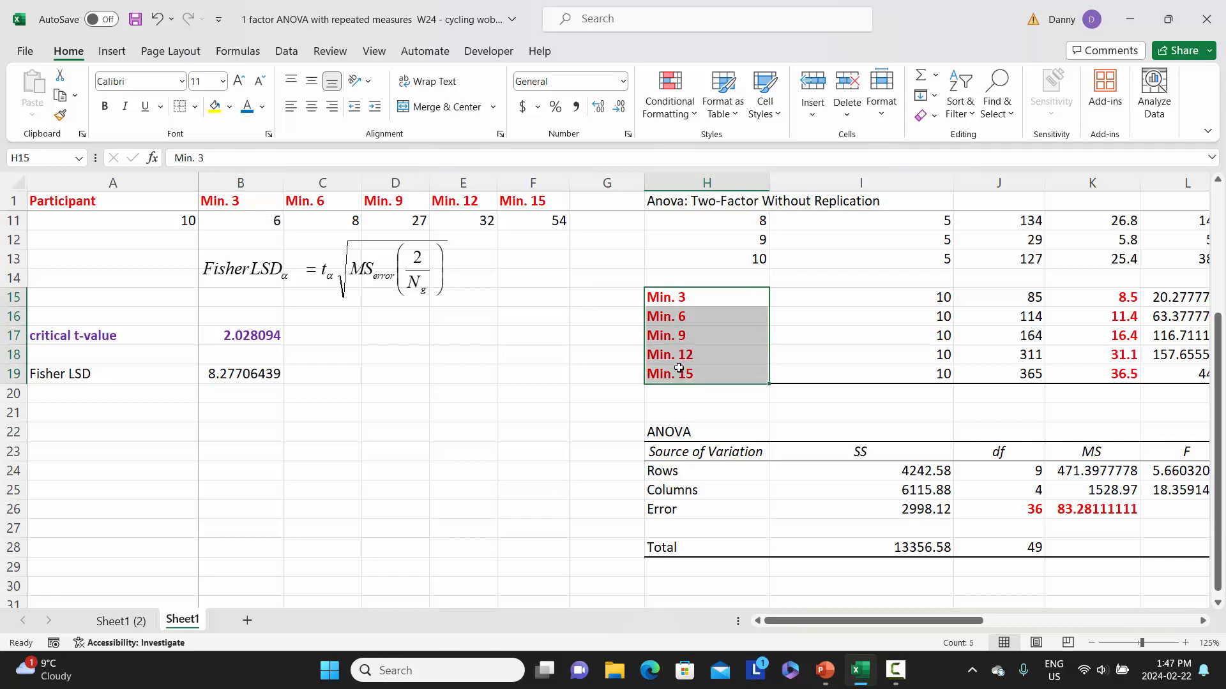
{"action": "right_click", "coordinate": [674, 318]}
{"action": "left_click", "coordinate": [723, 155]}
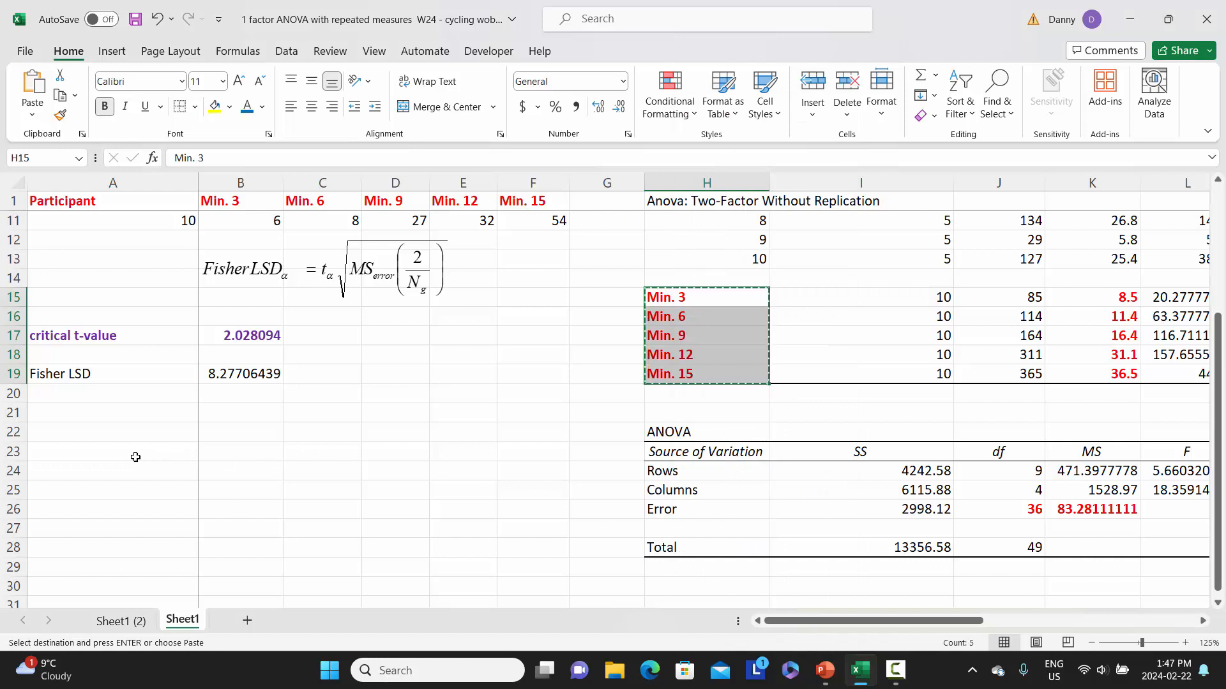
{"action": "left_click", "coordinate": [131, 466]}
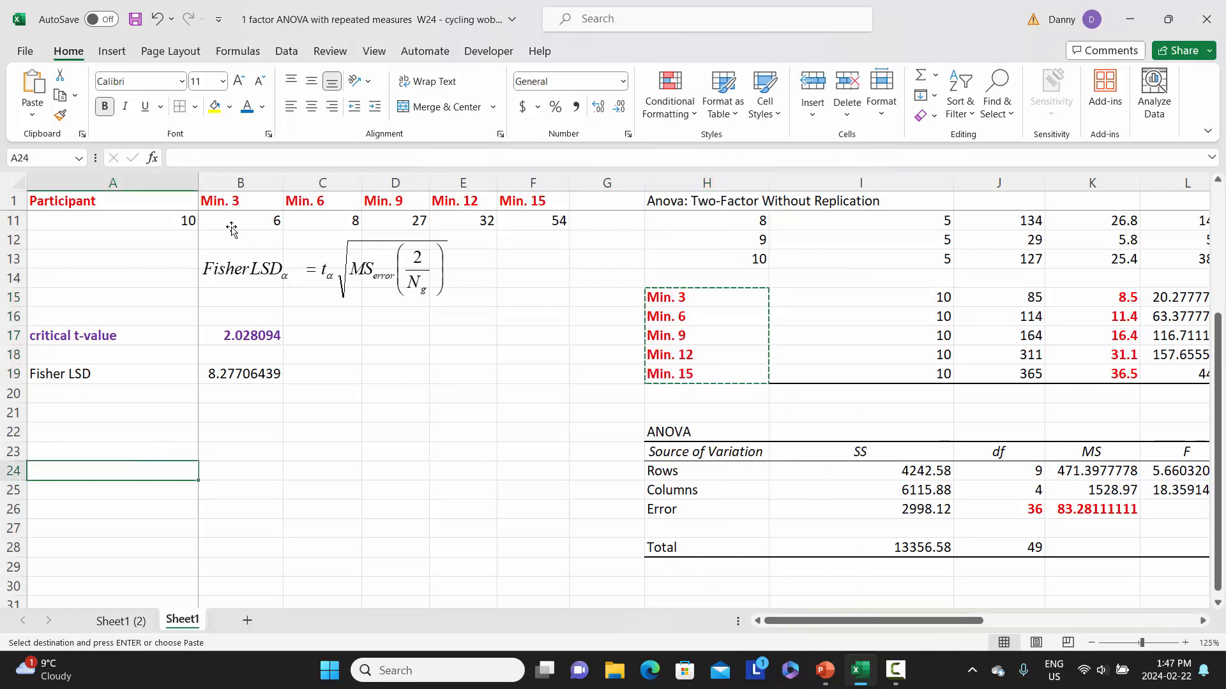
{"action": "left_click", "coordinate": [32, 82]}
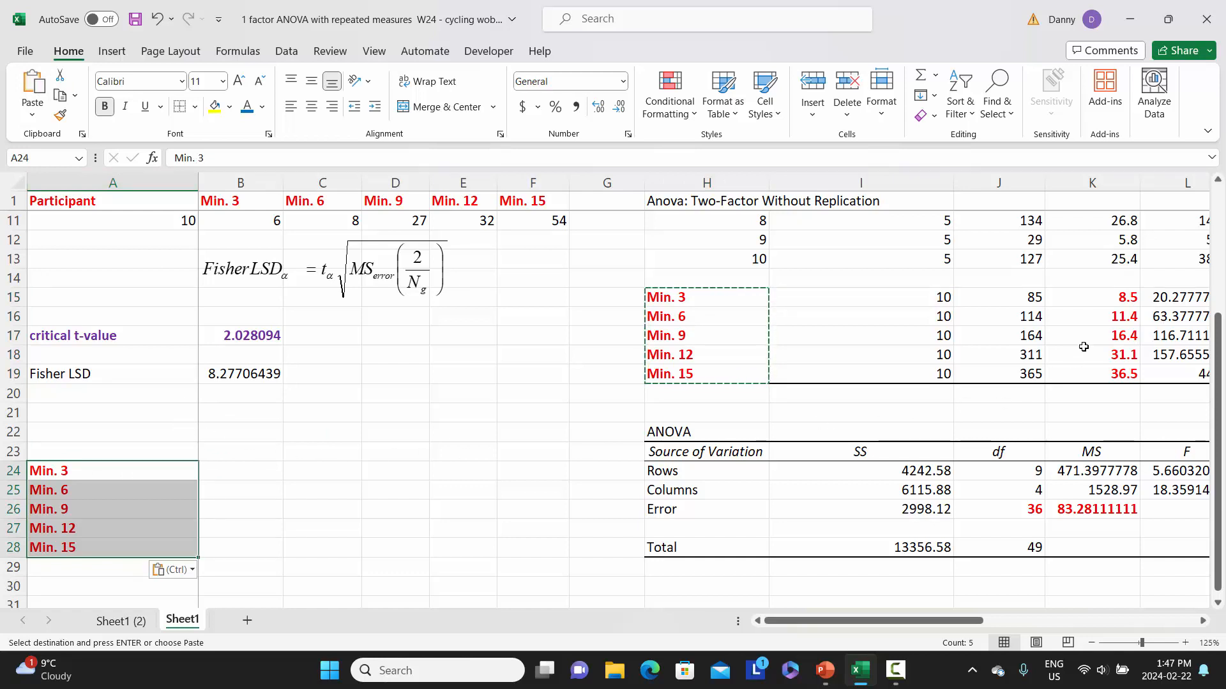
Copy the five time-point averages in K15:K19 to column B, starting at cell B24
{"action": "left_click_drag", "start_coordinate": [1087, 301], "coordinate": [1089, 374]}
{"action": "right_click", "coordinate": [1088, 340]}
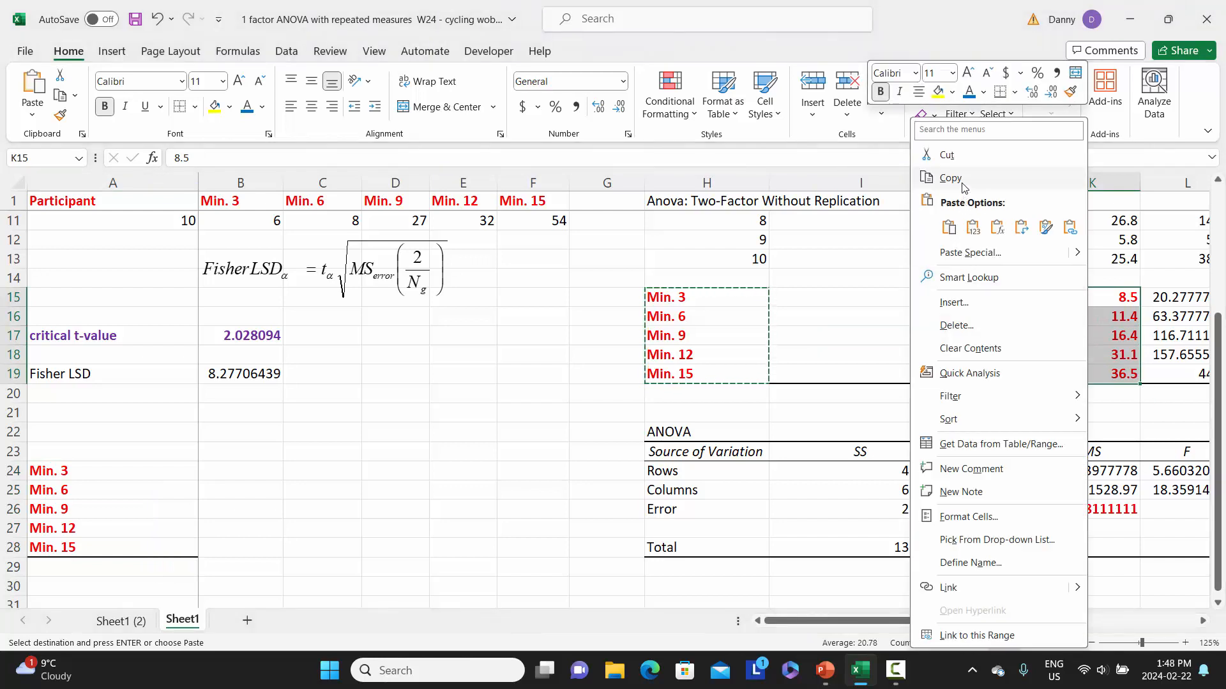
{"action": "left_click", "coordinate": [938, 187]}
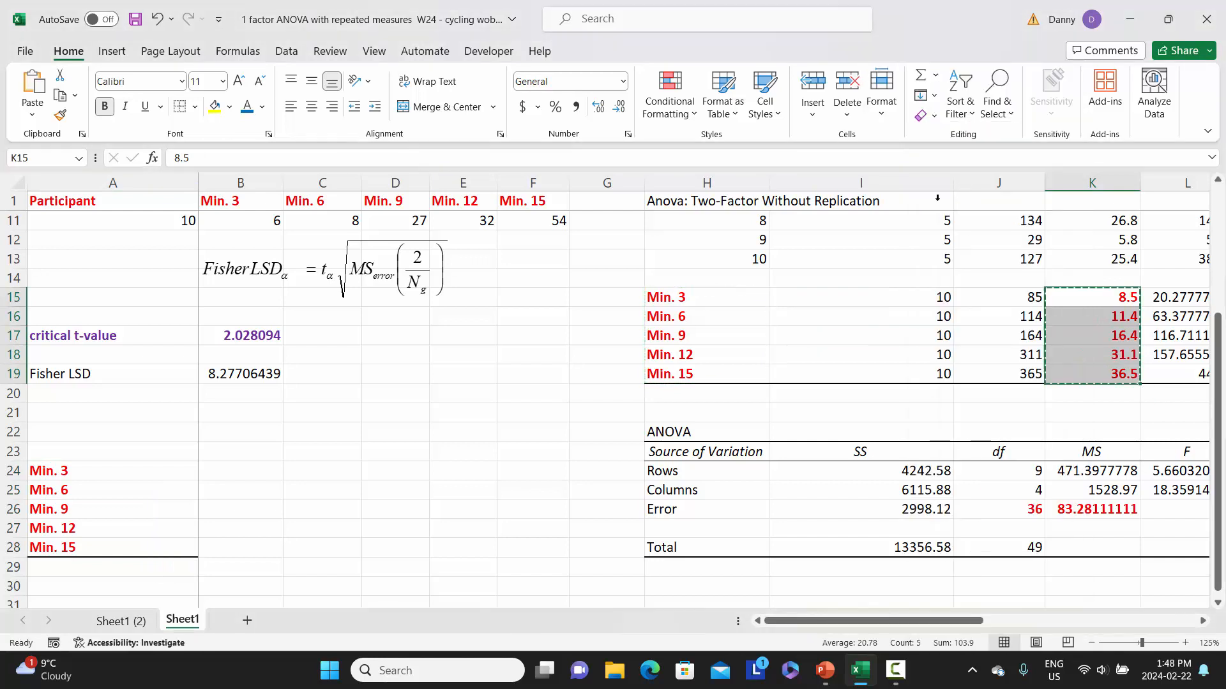
{"action": "left_click", "coordinate": [220, 473]}
{"action": "left_click", "coordinate": [32, 85]}
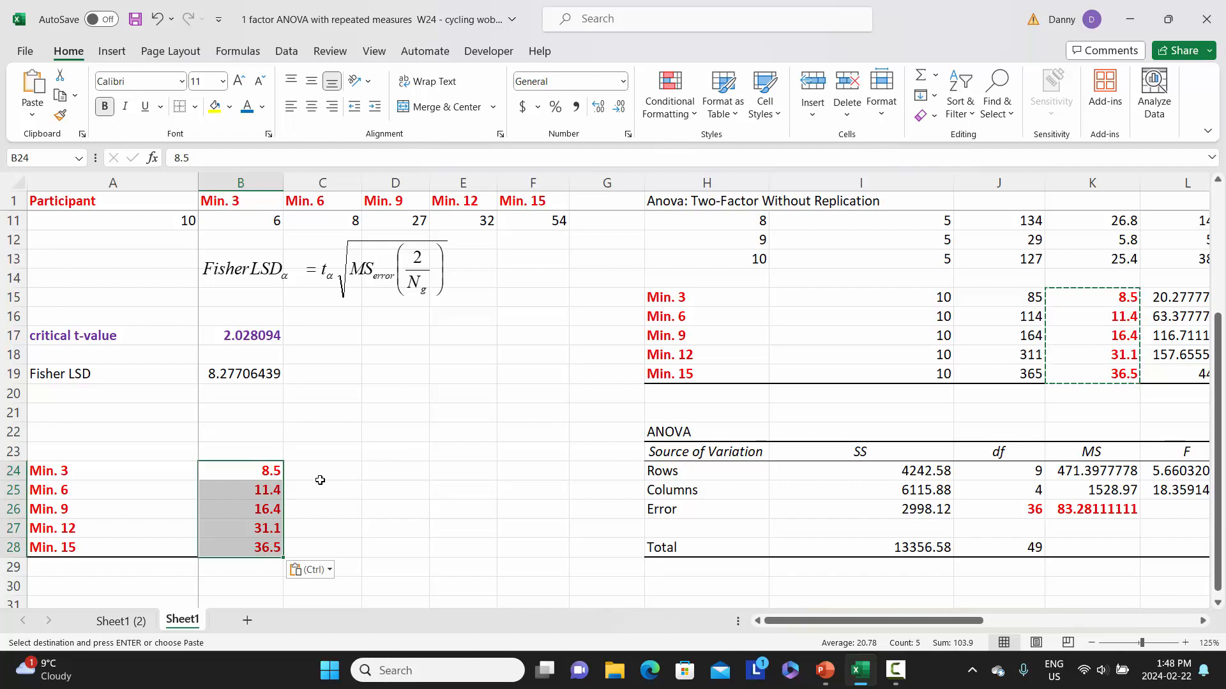
Copy the means in B24:B28 and paste them transposed as a row starting at C23
{"action": "left_click", "coordinate": [61, 95]}
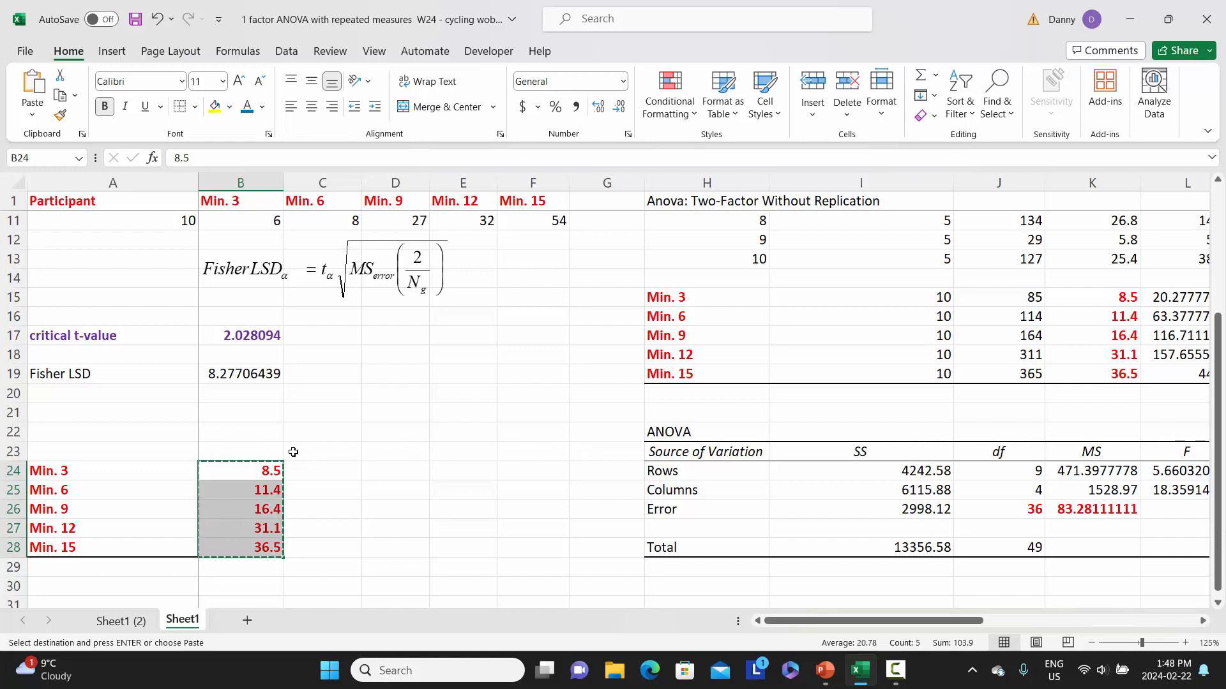
{"action": "left_click", "coordinate": [293, 452]}
{"action": "left_click", "coordinate": [35, 115]}
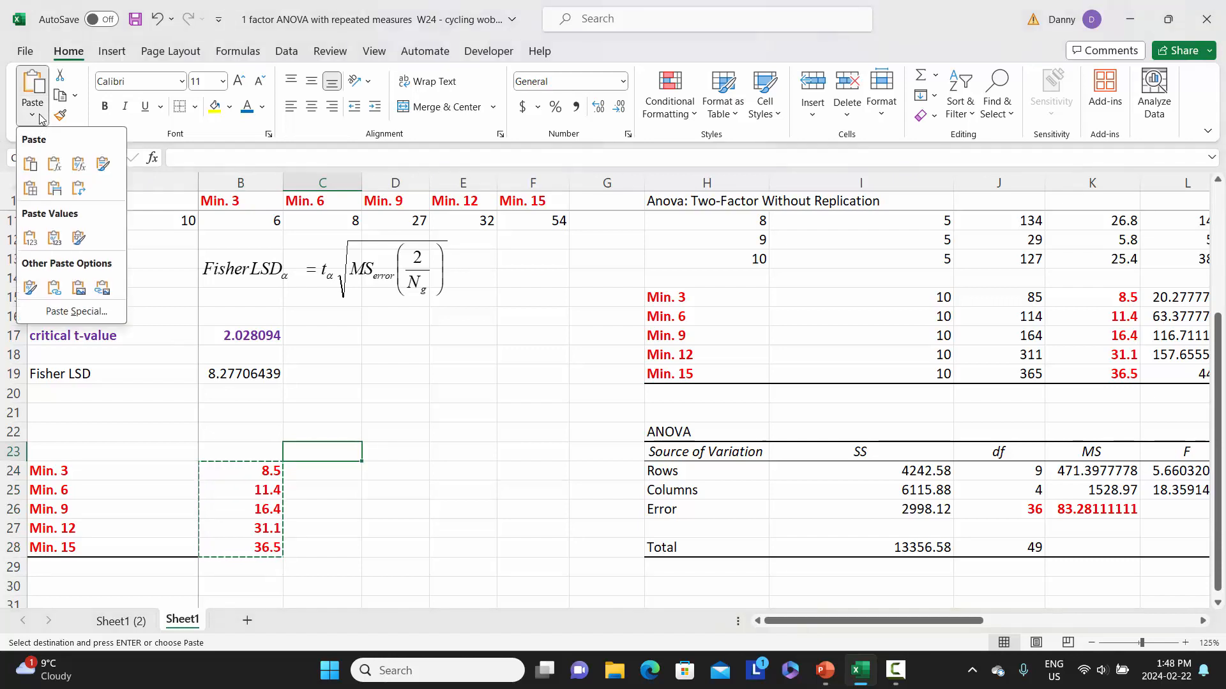
{"action": "left_click", "coordinate": [64, 313]}
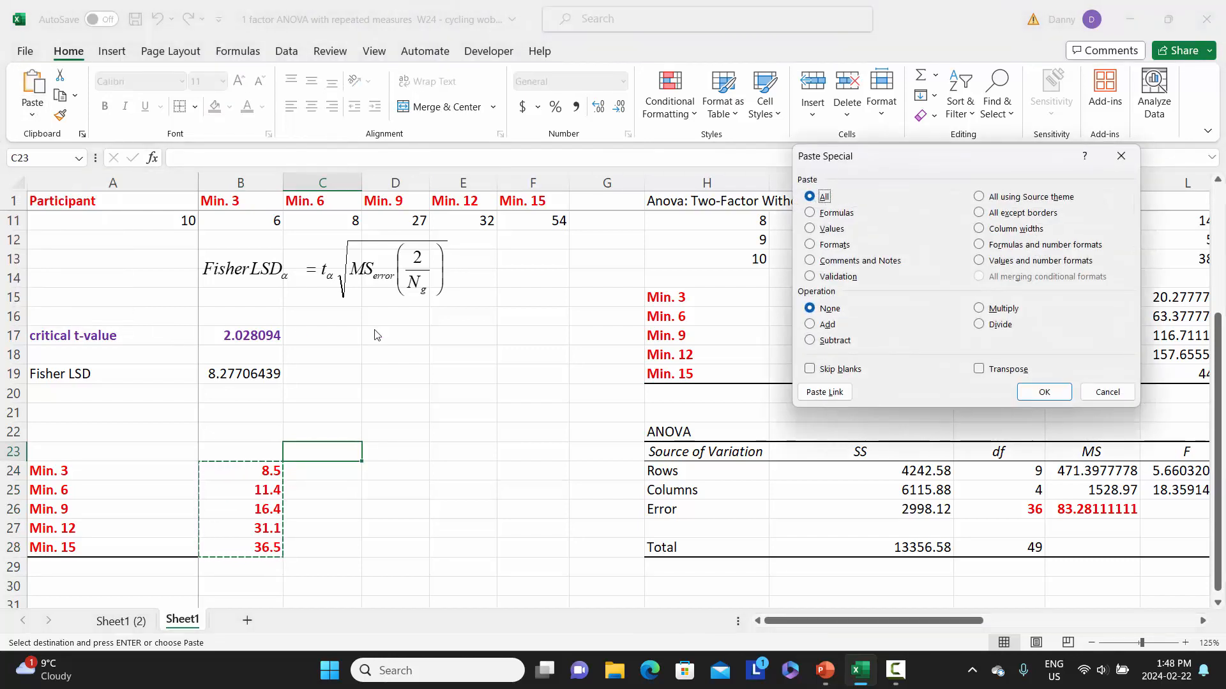
{"action": "left_click", "coordinate": [979, 370]}
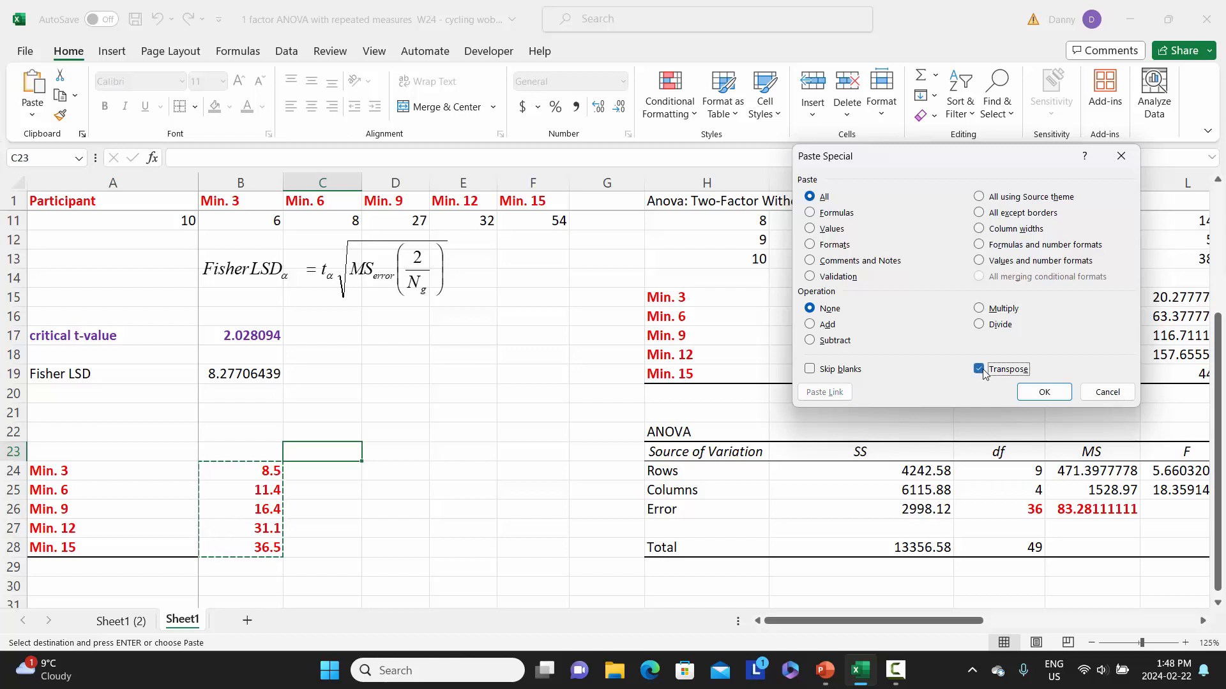
{"action": "left_click", "coordinate": [1030, 390]}
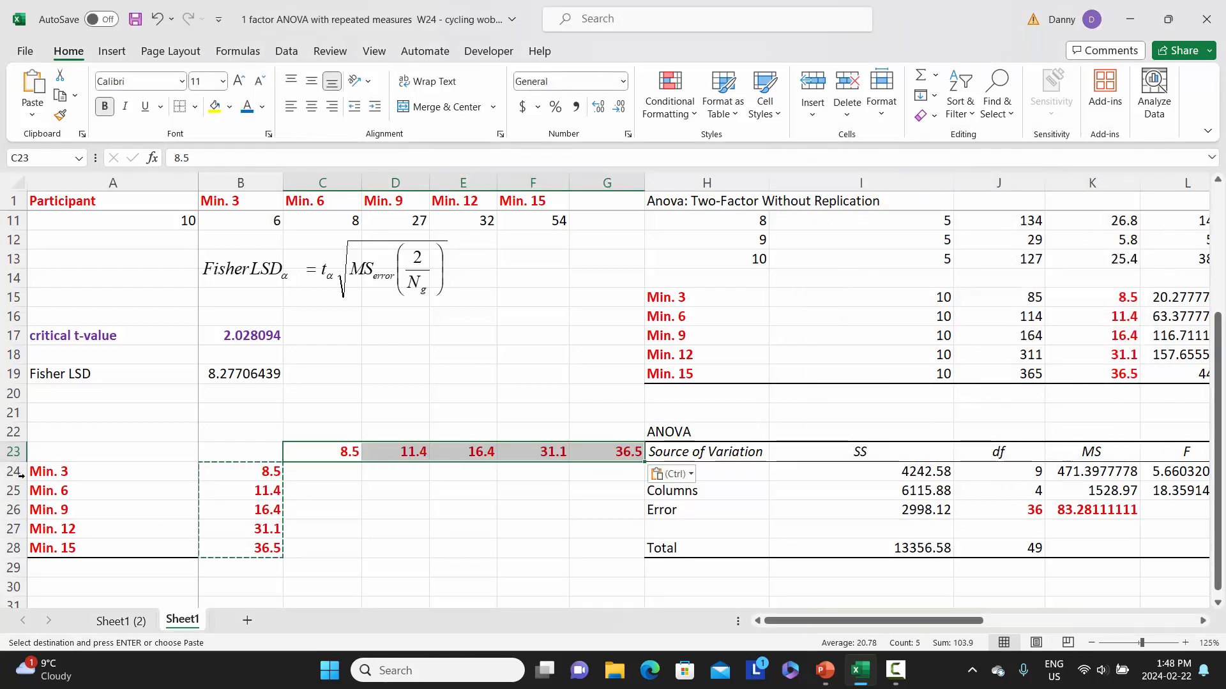
Paste the labels from A24:A28 transposed into row 22 starting at C22, and left-align the means in C23:G23
{"action": "left_click_drag", "start_coordinate": [46, 472], "coordinate": [51, 552]}
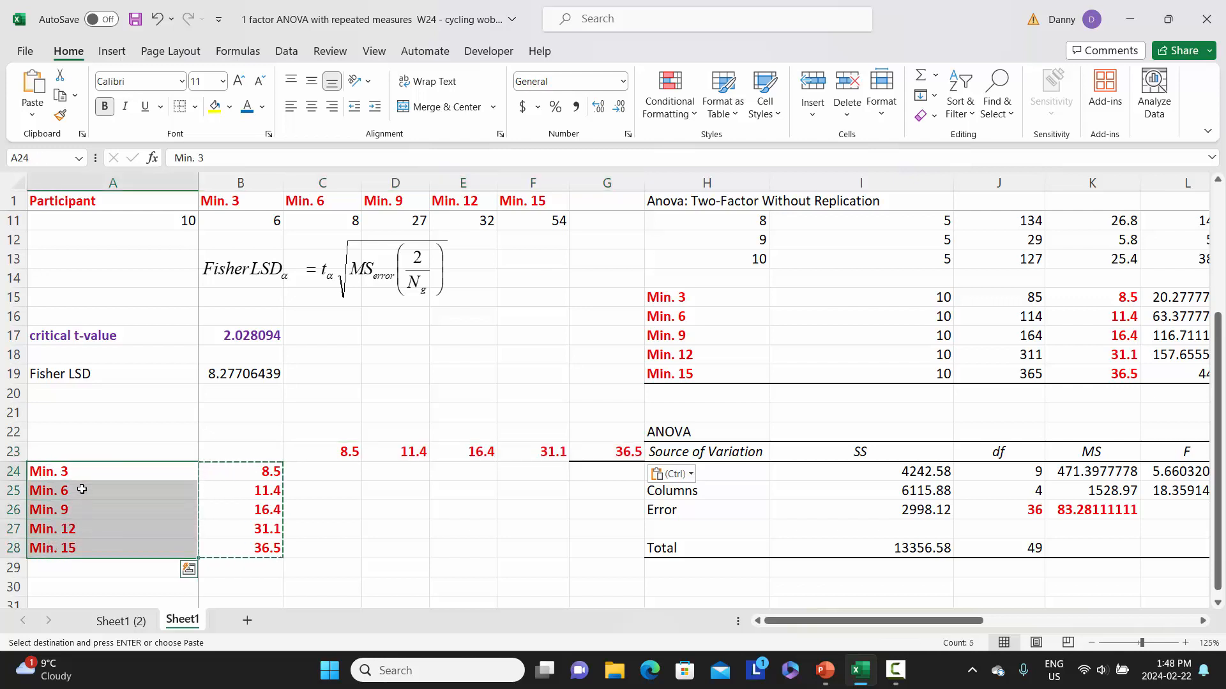
{"action": "left_click", "coordinate": [57, 97]}
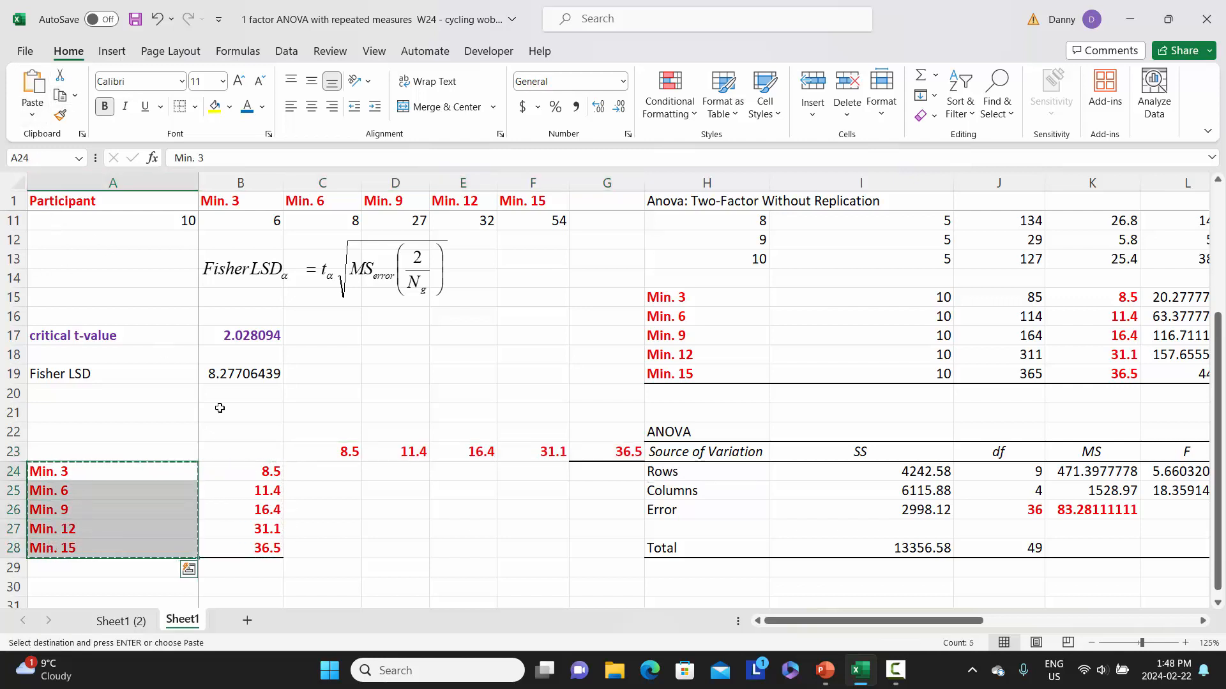
{"action": "left_click", "coordinate": [336, 432]}
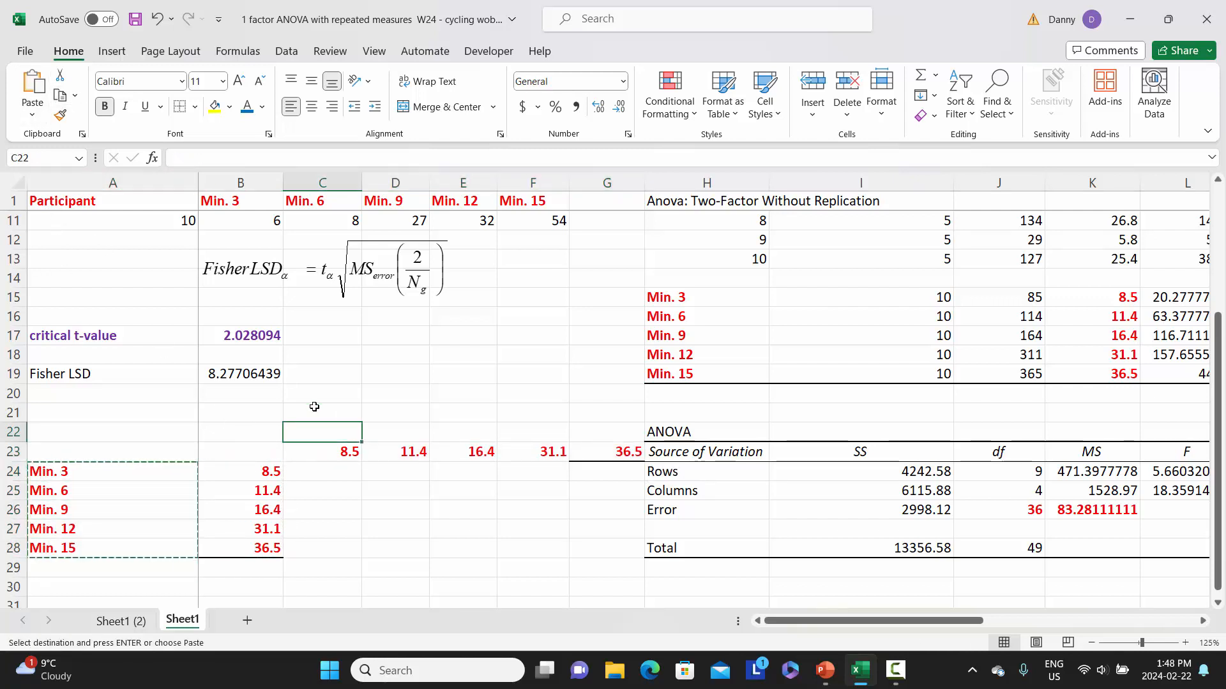
{"action": "left_click", "coordinate": [32, 114]}
{"action": "left_click", "coordinate": [76, 312]}
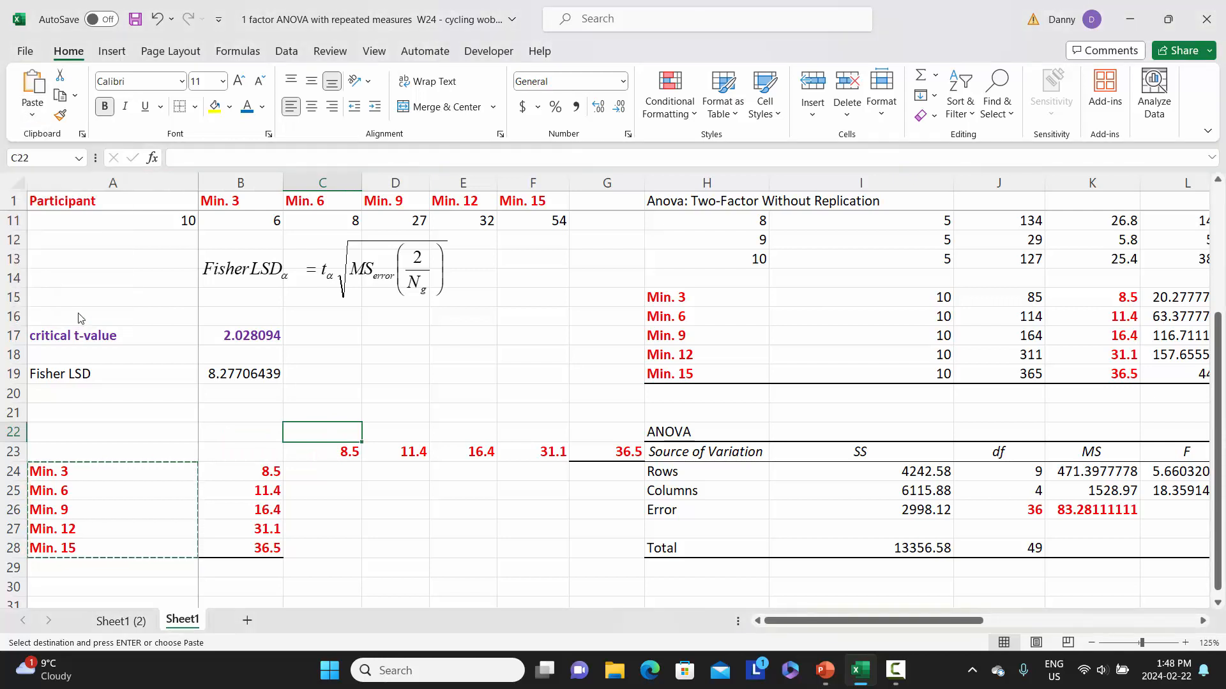
{"action": "left_click", "coordinate": [980, 369]}
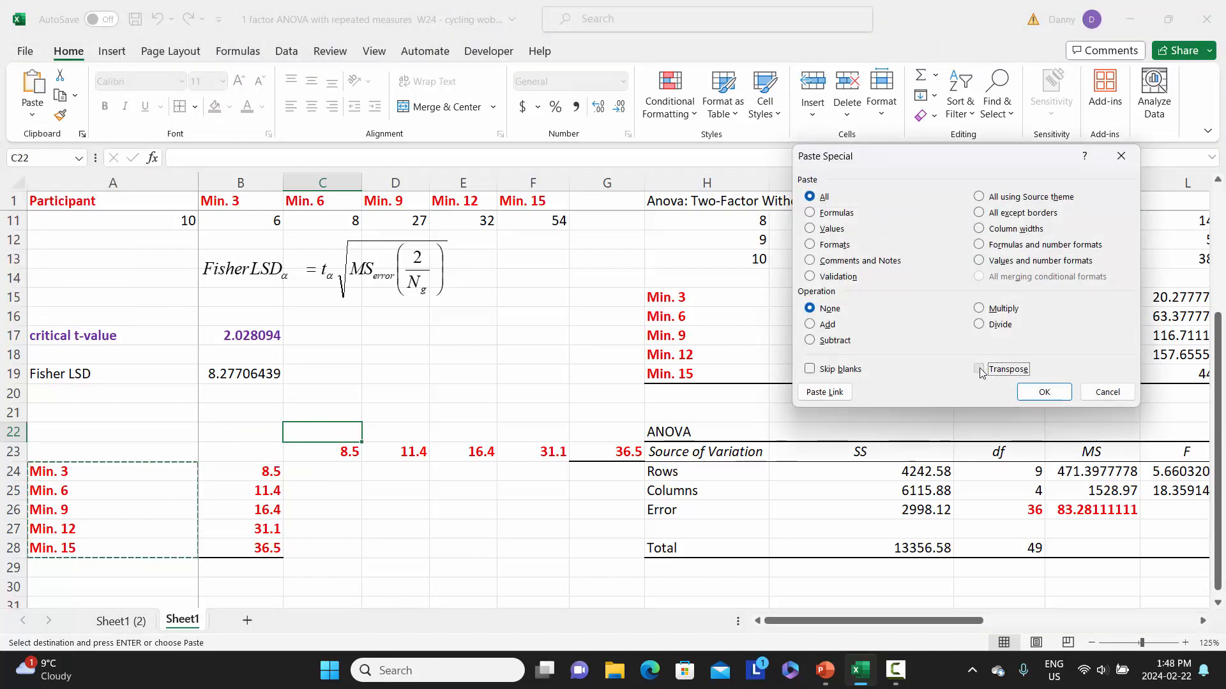
{"action": "left_click", "coordinate": [1044, 392]}
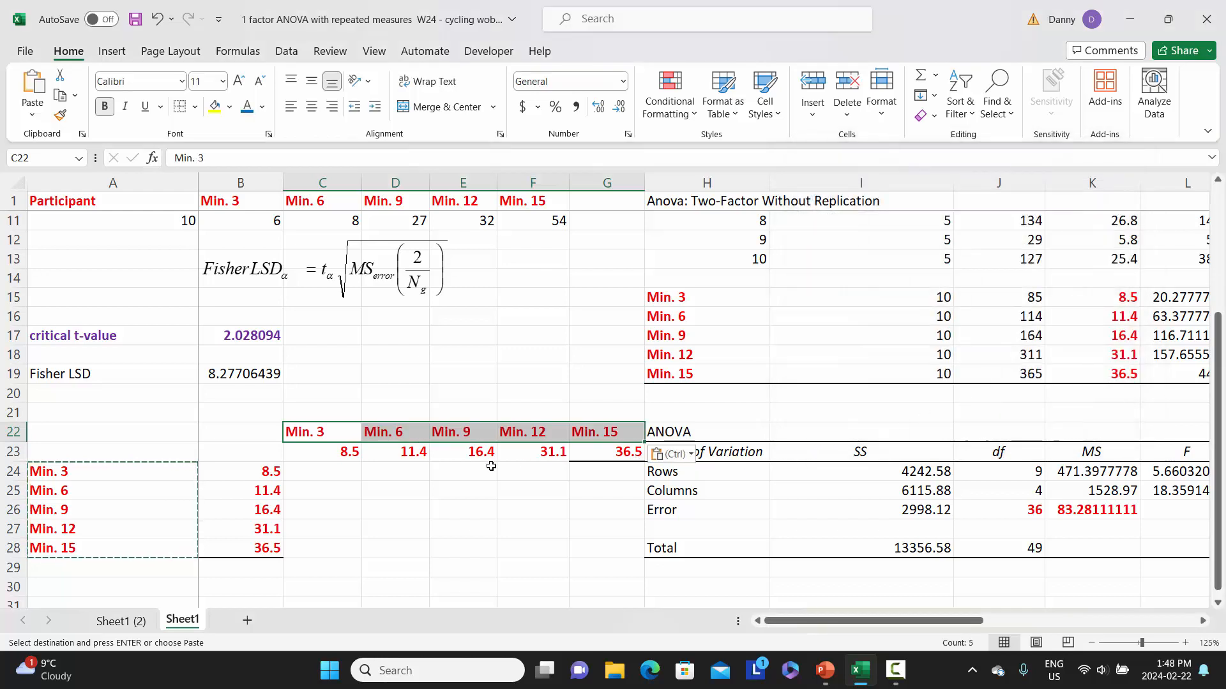
{"action": "left_click_drag", "start_coordinate": [341, 454], "coordinate": [584, 450]}
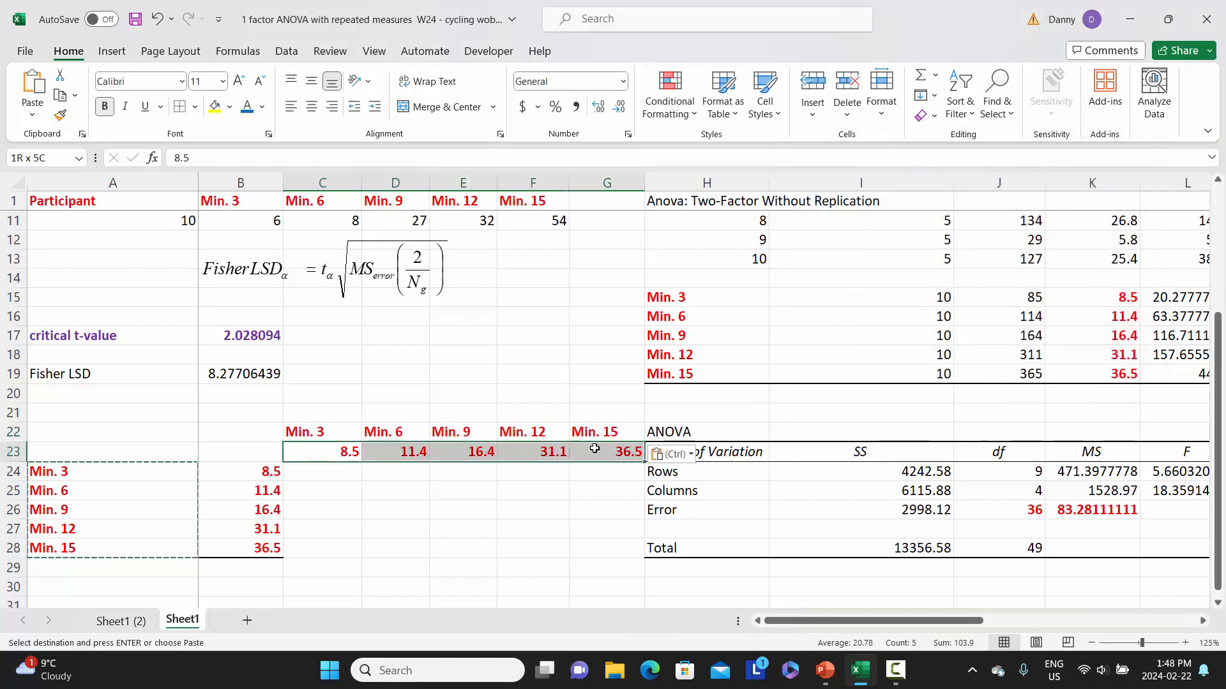
{"action": "left_click", "coordinate": [291, 107]}
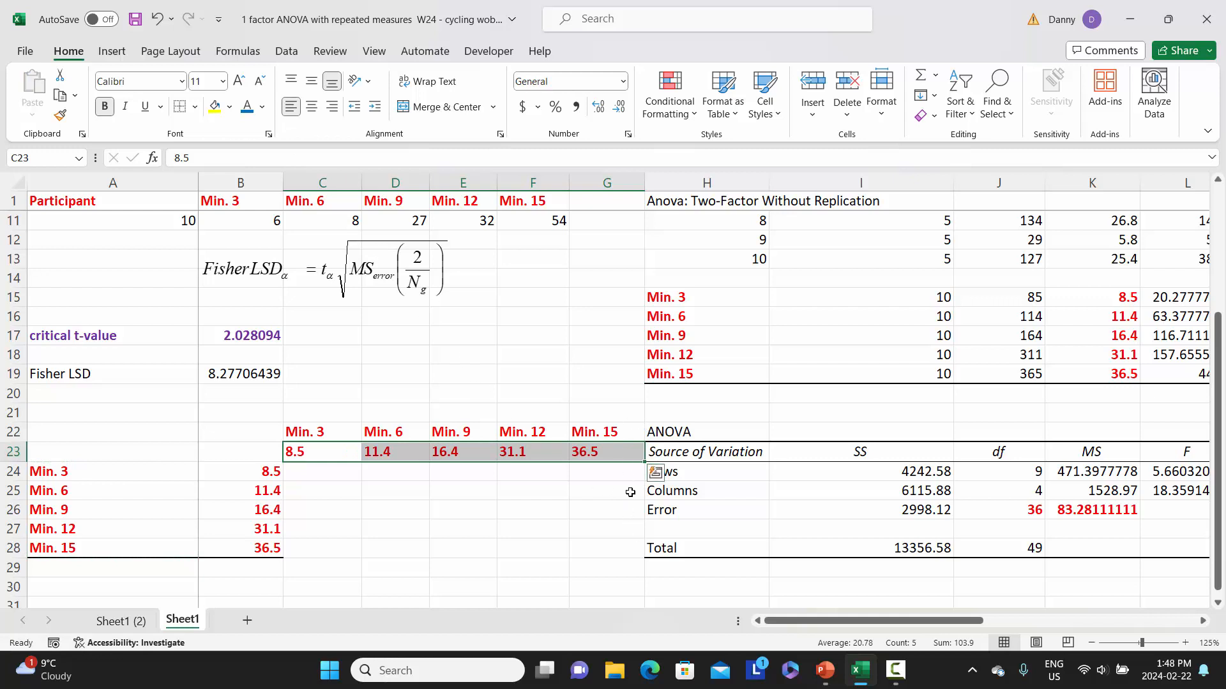
Enter the formula =ABS(C23-B24) in C24 to compute the absolute difference between the two means
{"action": "left_click", "coordinate": [320, 472]}
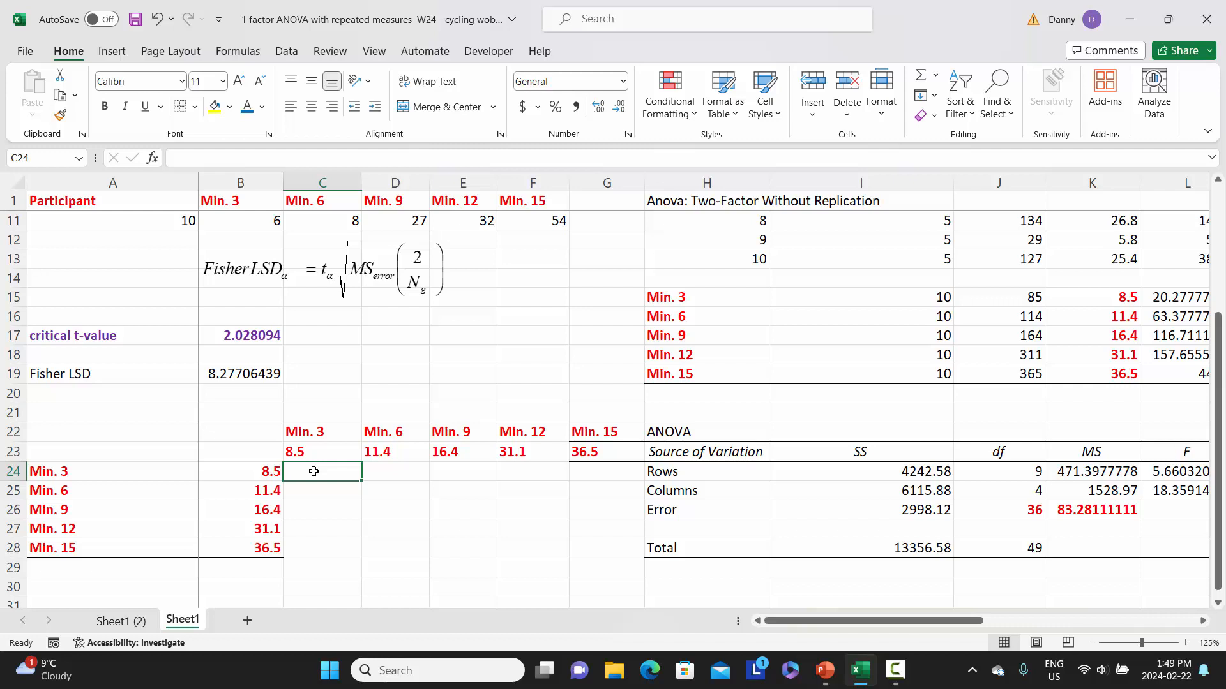
{"action": "type", "text": "="}
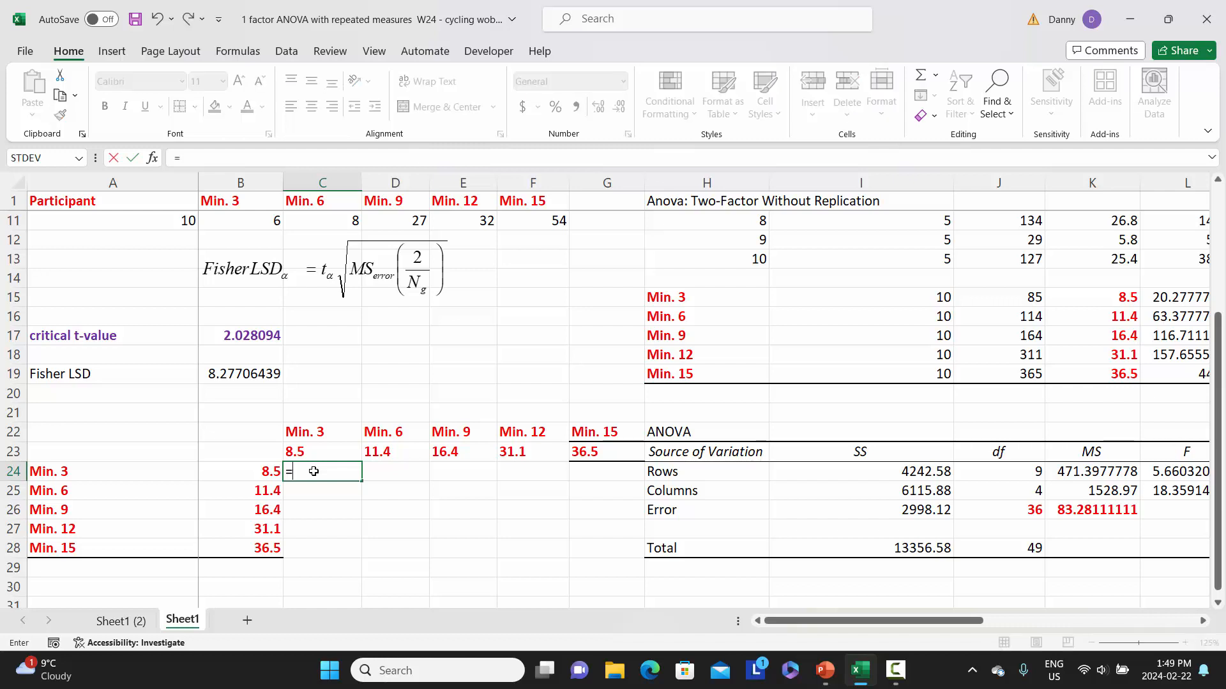
{"action": "type", "text": "abs"}
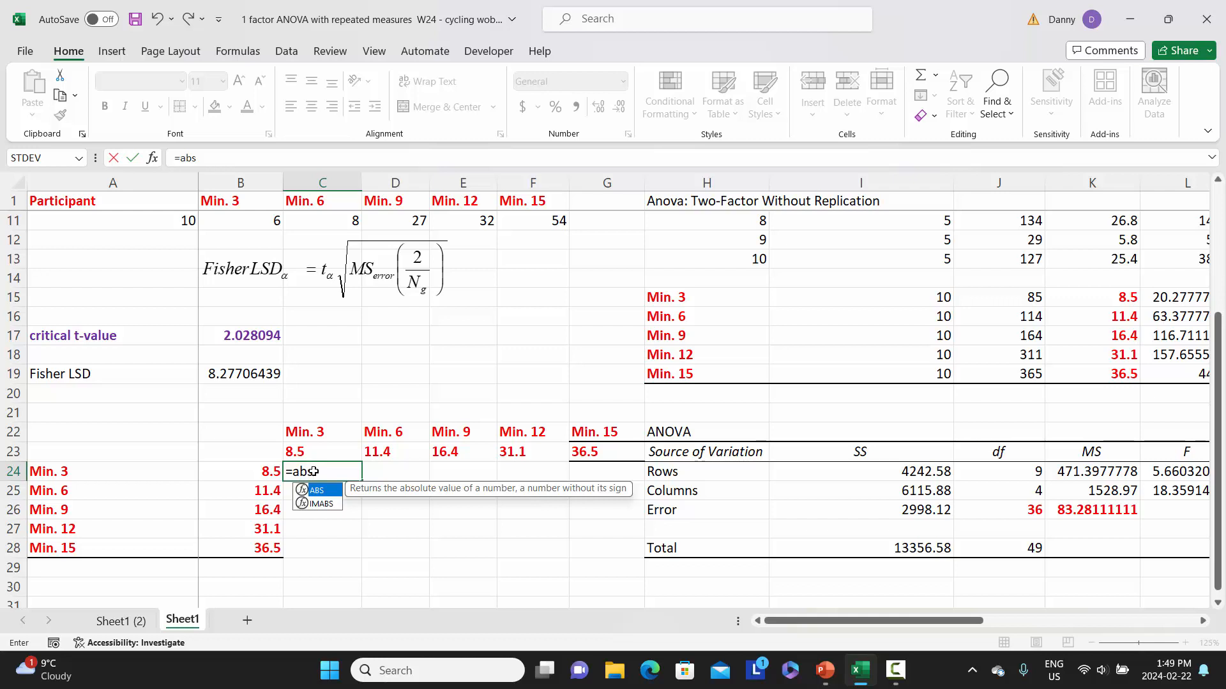
{"action": "type", "text": "("}
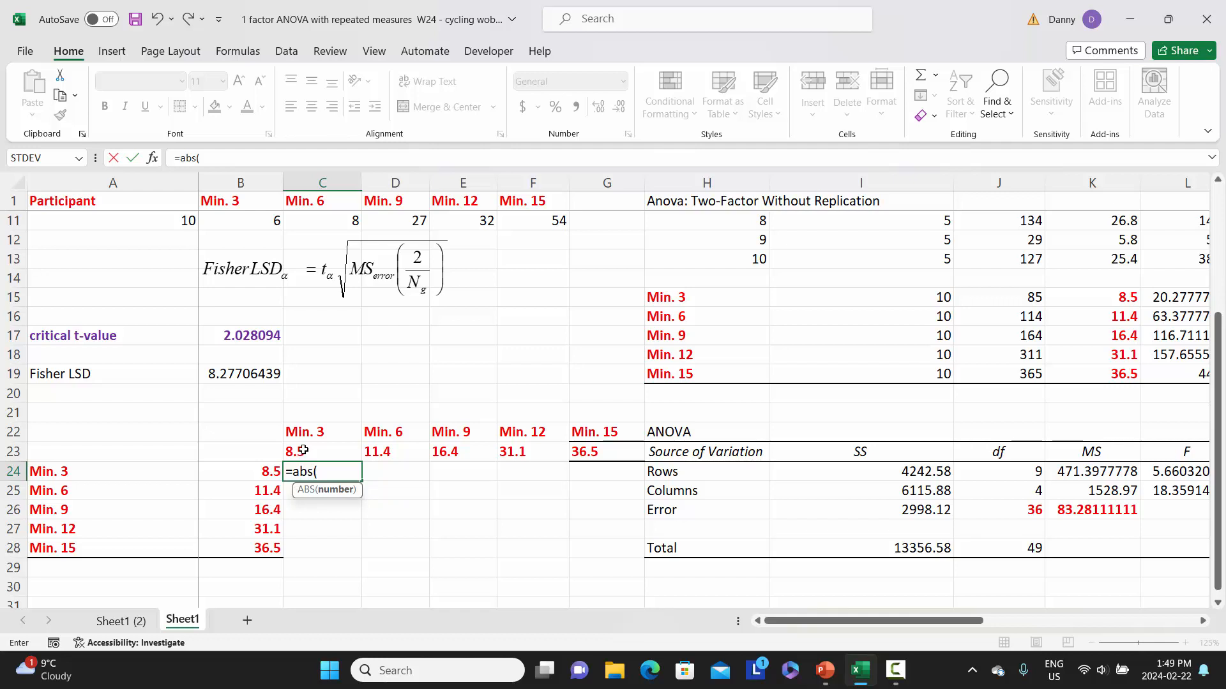
{"action": "left_click", "coordinate": [303, 450]}
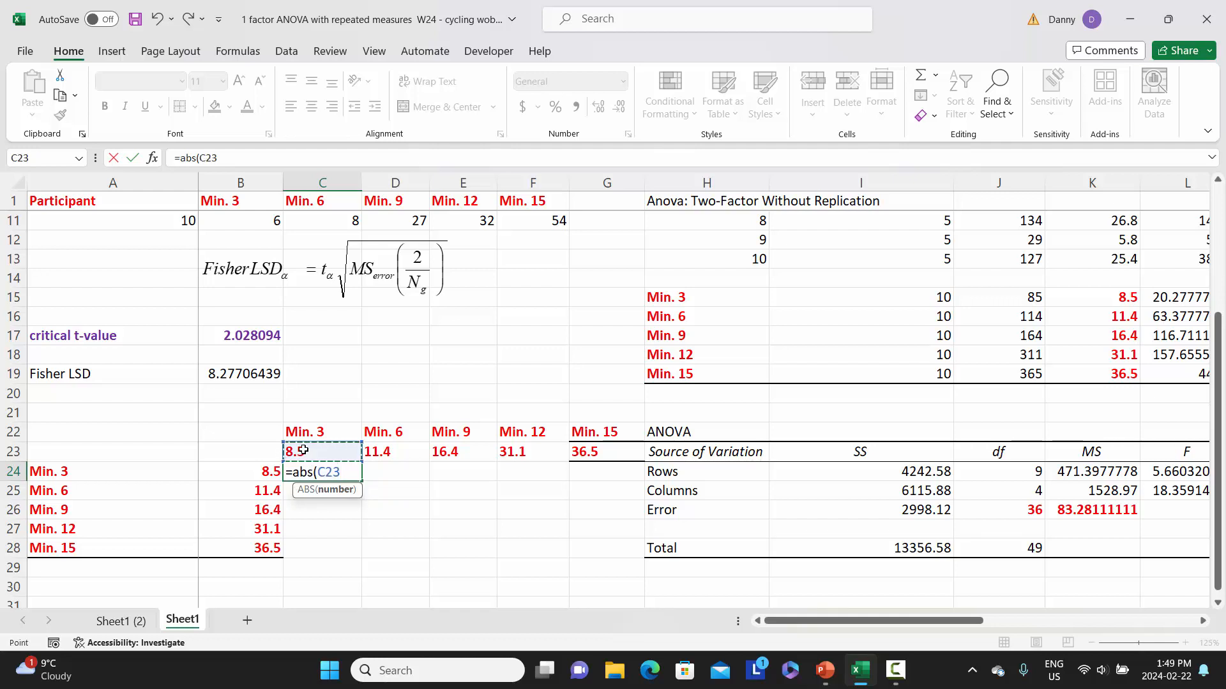
{"action": "type", "text": "-"}
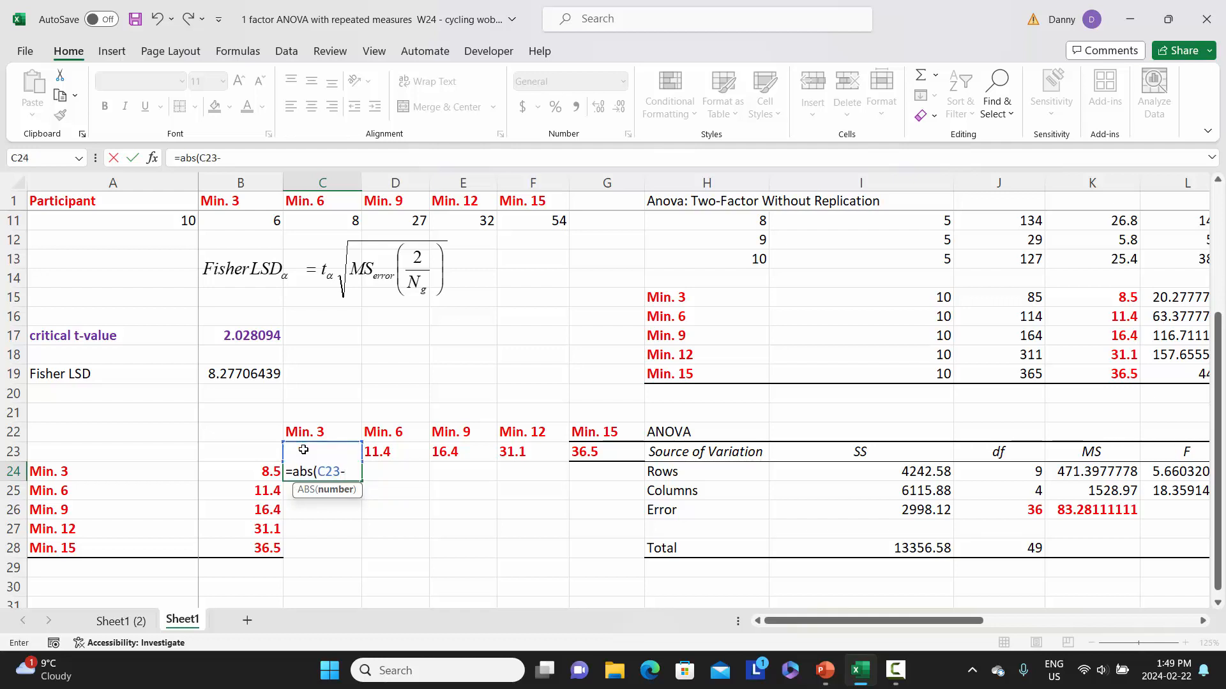
{"action": "left_click", "coordinate": [253, 473]}
{"action": "type", "text": ")"}
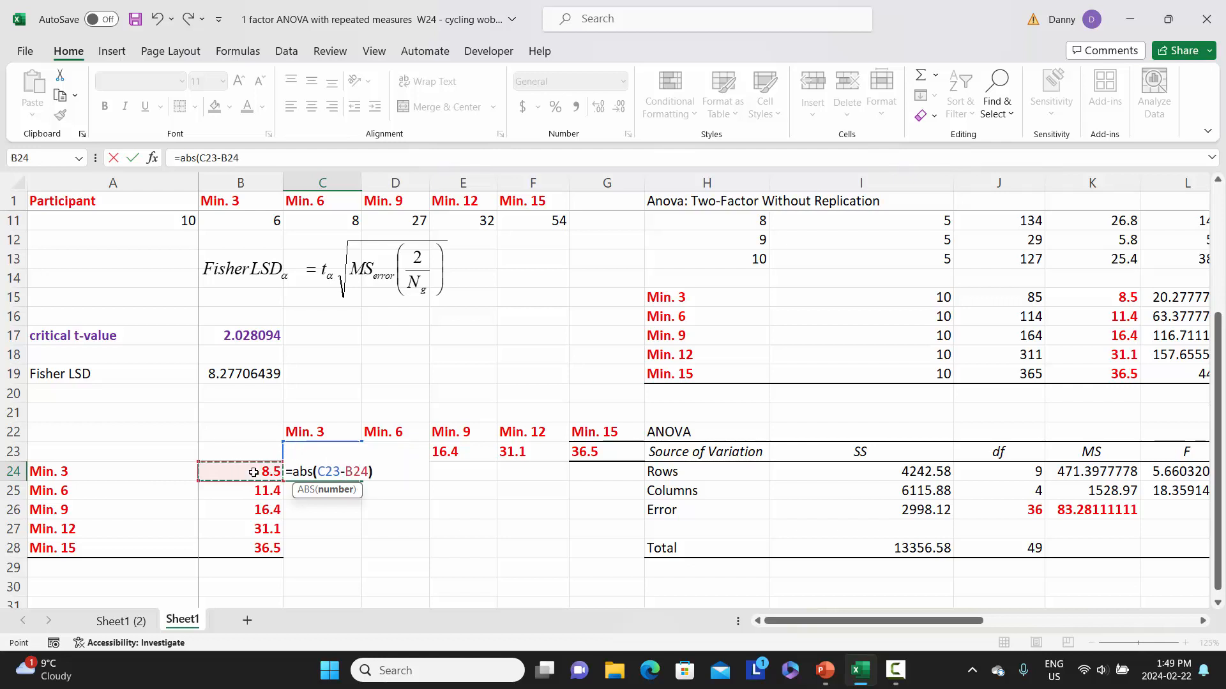
{"action": "key", "text": "Return"}
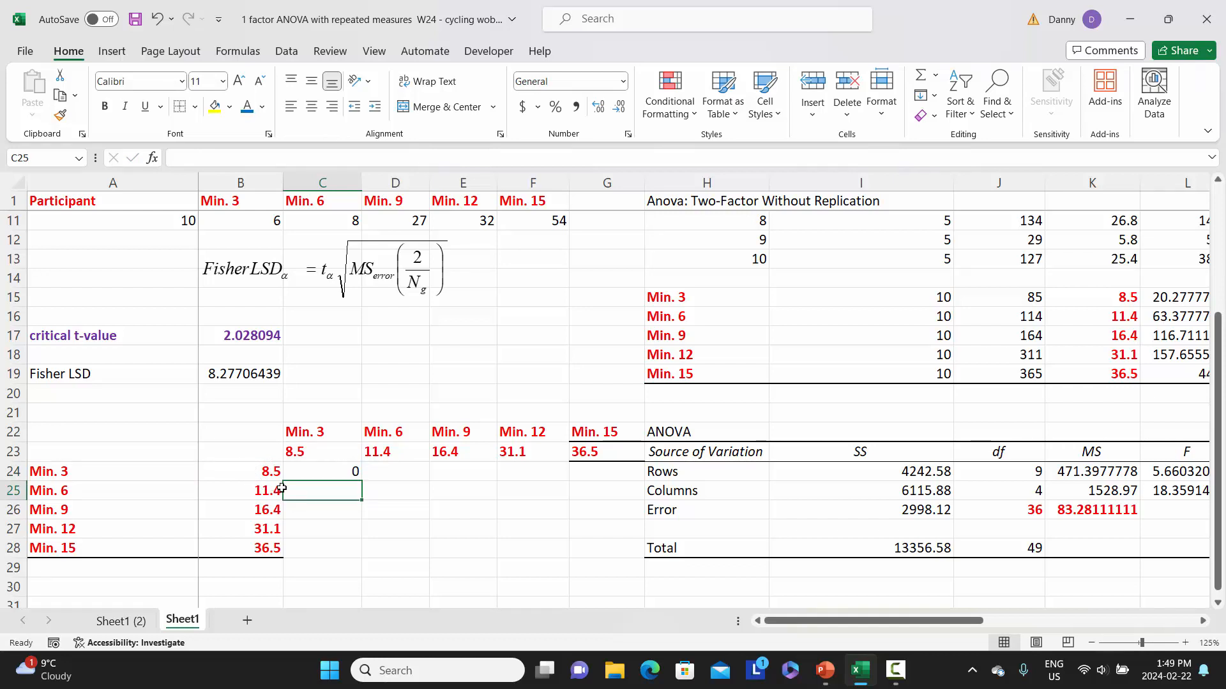
Make the B24 reference in C24's formula absolute, so that it reads =ABS(C23-$B$24)
{"action": "left_click", "coordinate": [331, 473]}
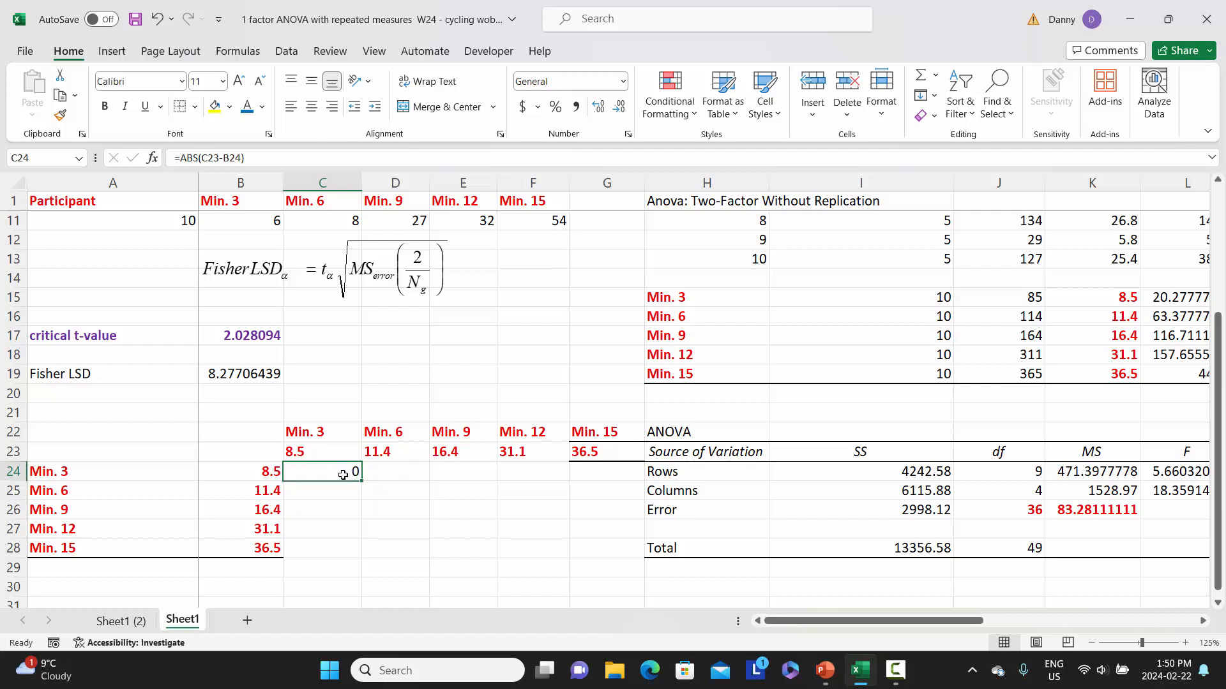
{"action": "left_click", "coordinate": [225, 160]}
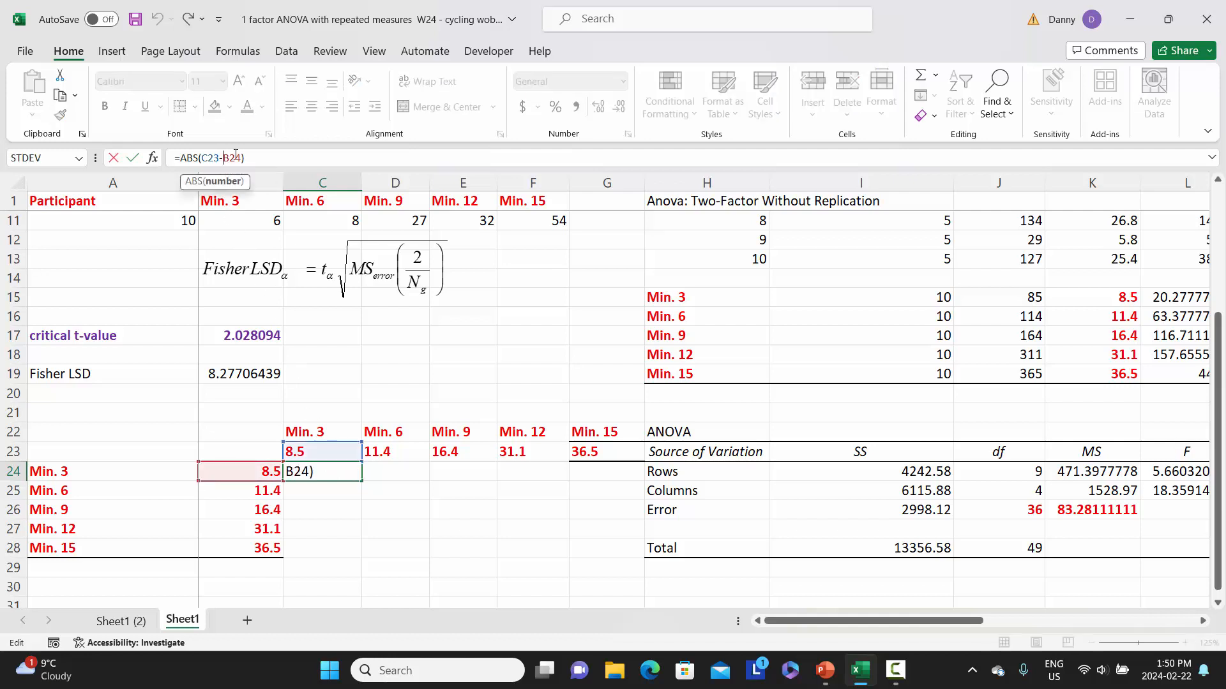
{"action": "type", "text": "$B$"}
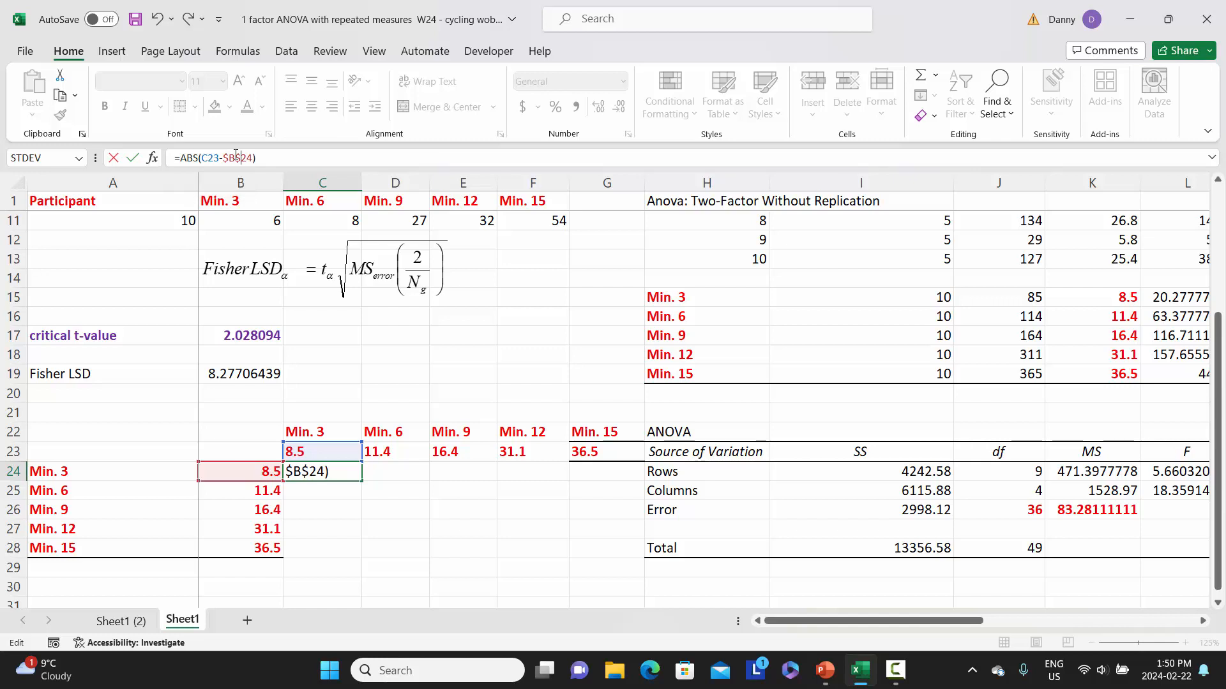
{"action": "key", "text": "Return"}
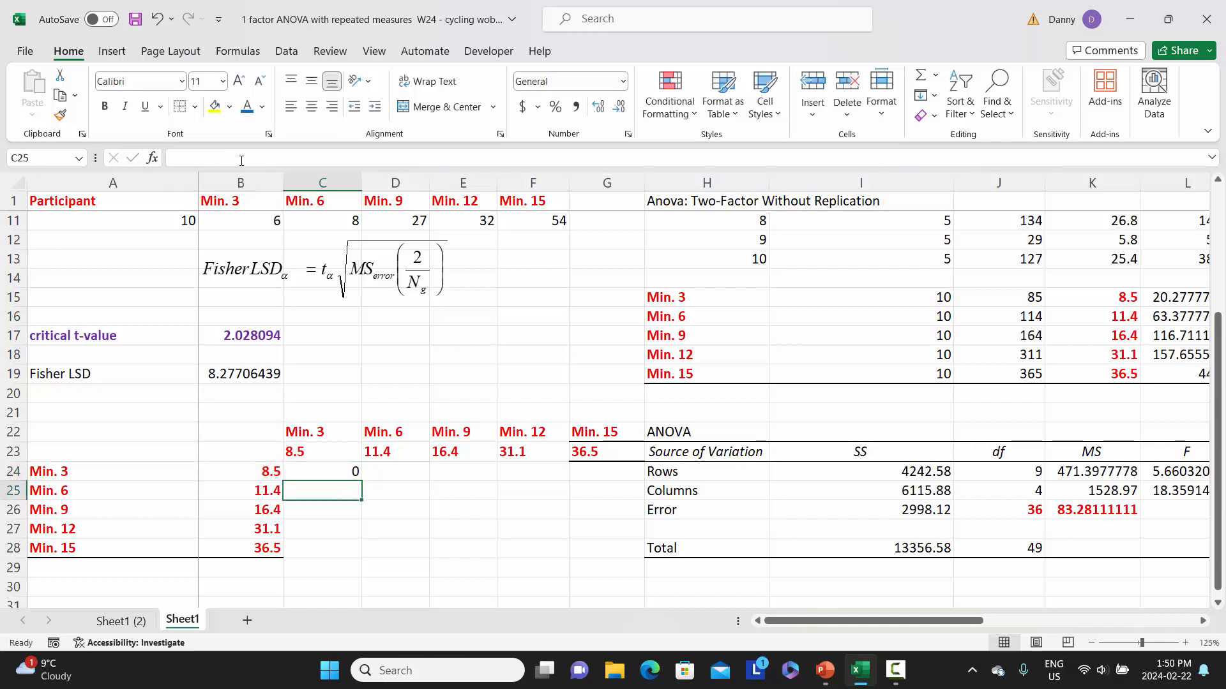
Fill the formula from C24 across the Min. 3 row through G24
{"action": "left_click", "coordinate": [325, 473]}
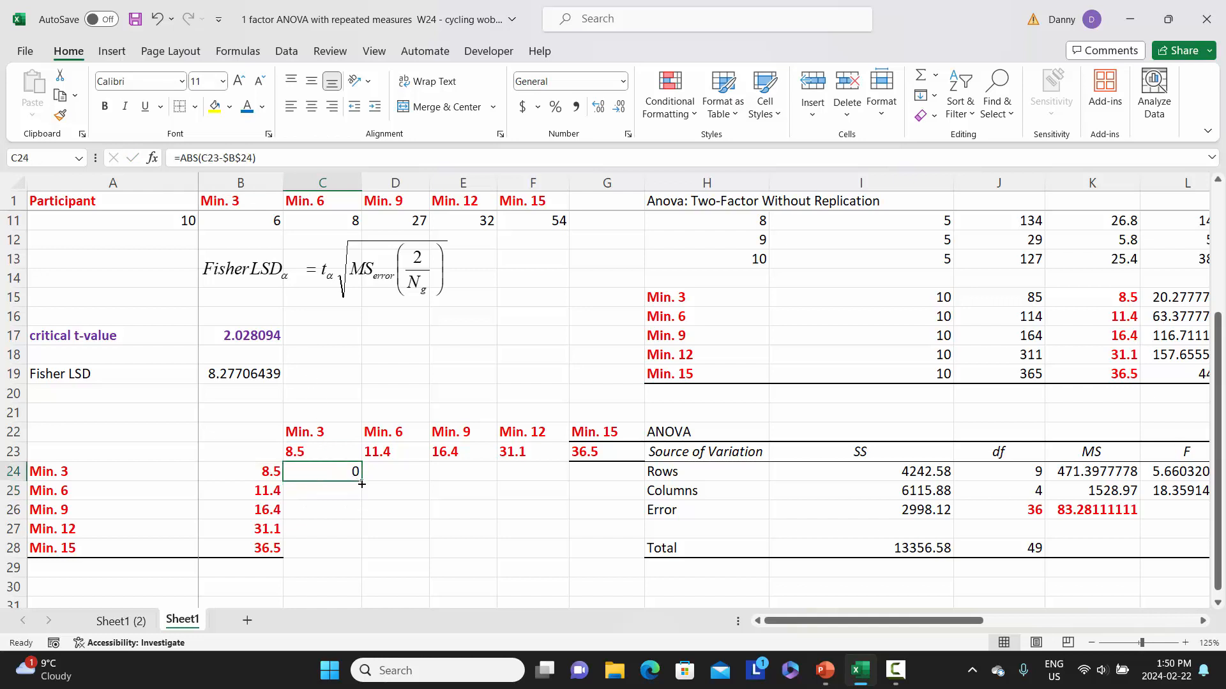
{"action": "left_click_drag", "start_coordinate": [362, 484], "coordinate": [615, 487]}
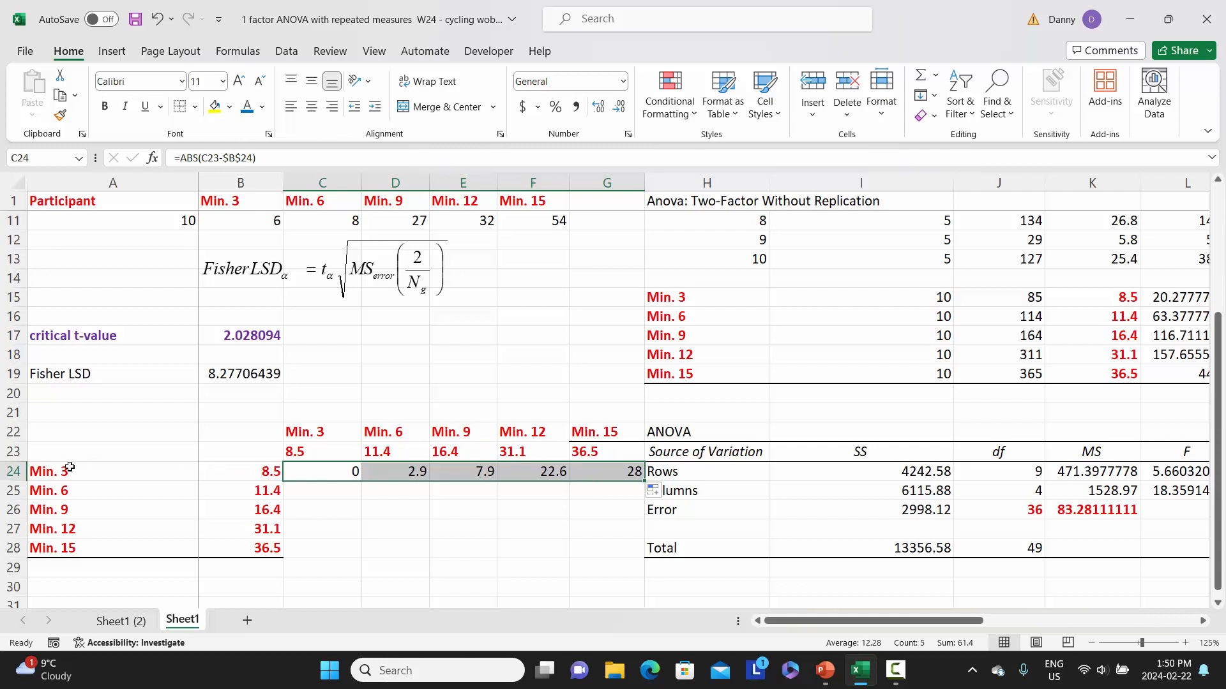
{"action": "left_click", "coordinate": [349, 498]}
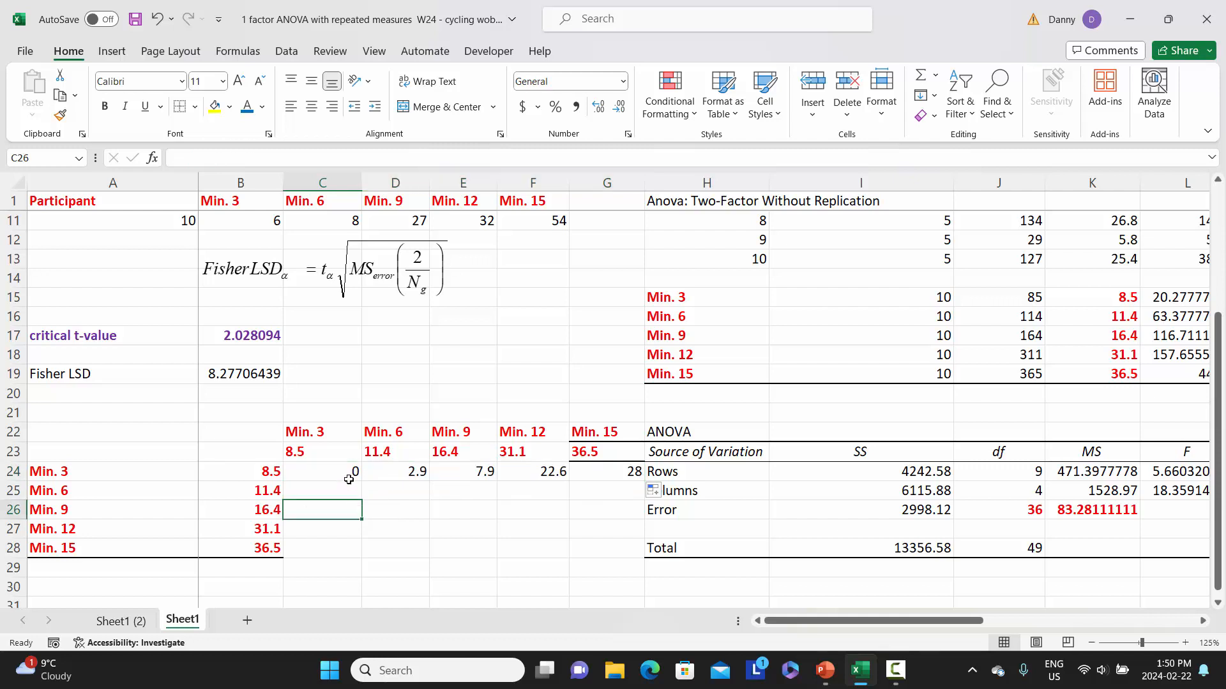
Copy the C24 formula down into C25 and change its first reference to C23, so that it reads =ABS(C23-$B$24)
{"action": "left_click", "coordinate": [345, 473]}
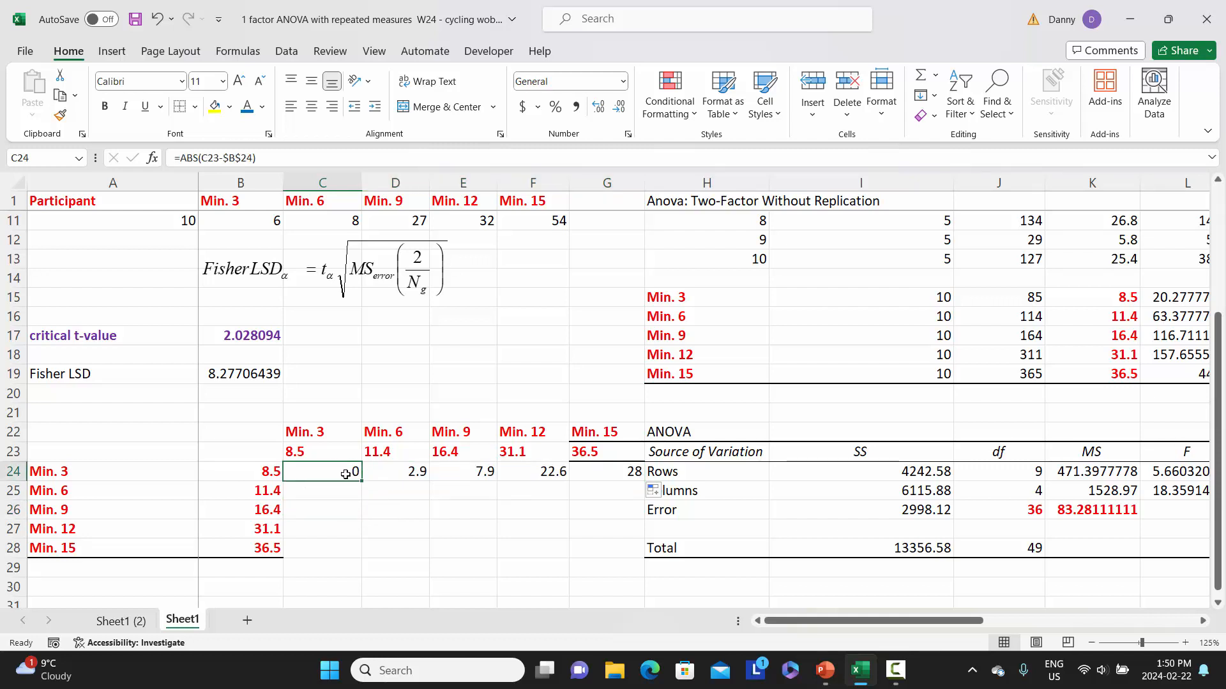
{"action": "left_click_drag", "start_coordinate": [362, 481], "coordinate": [362, 498]}
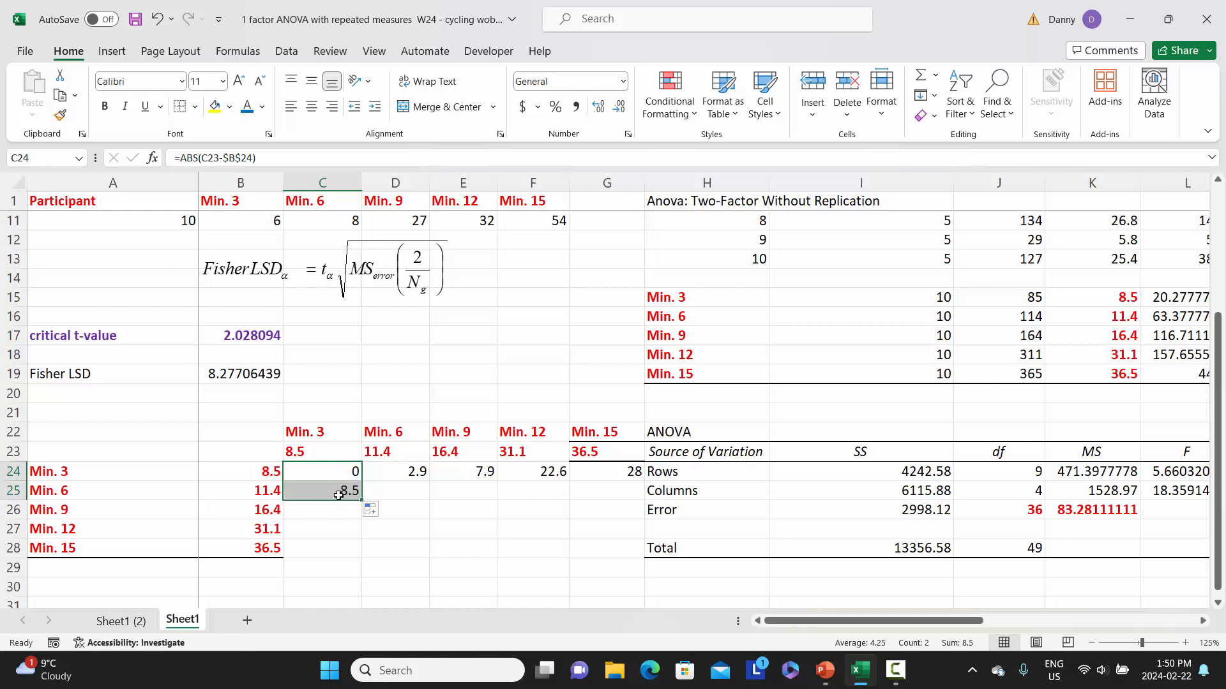
{"action": "left_click", "coordinate": [338, 495]}
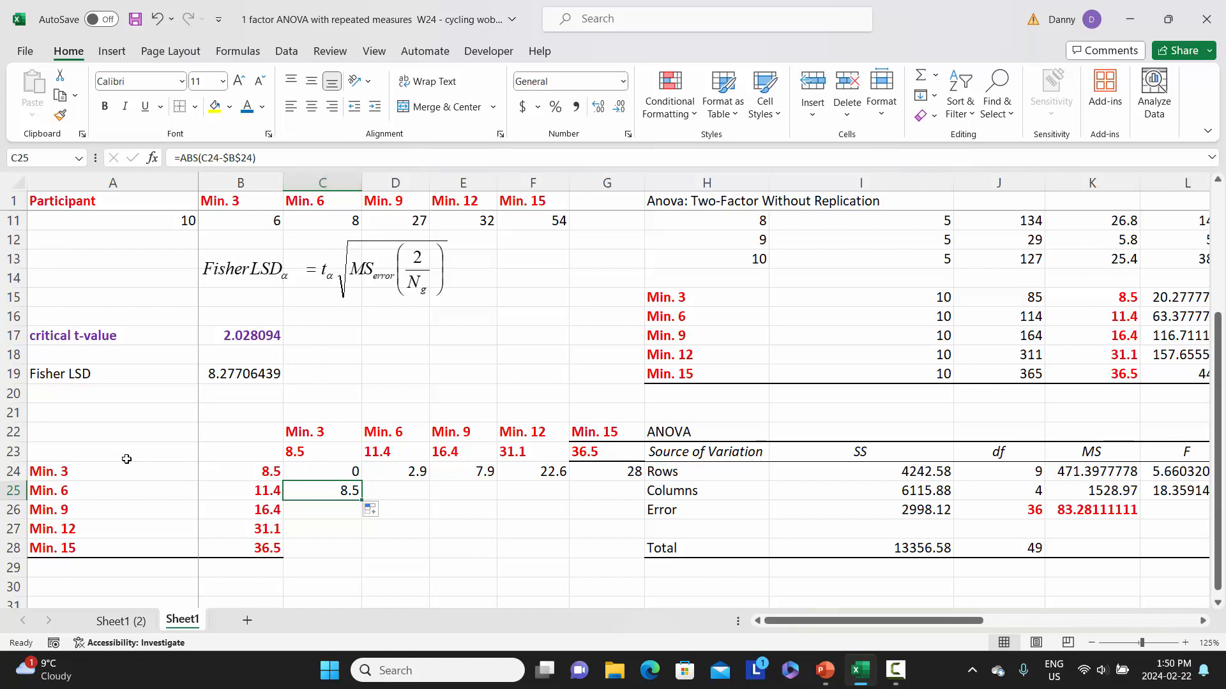
{"action": "left_click", "coordinate": [216, 159]}
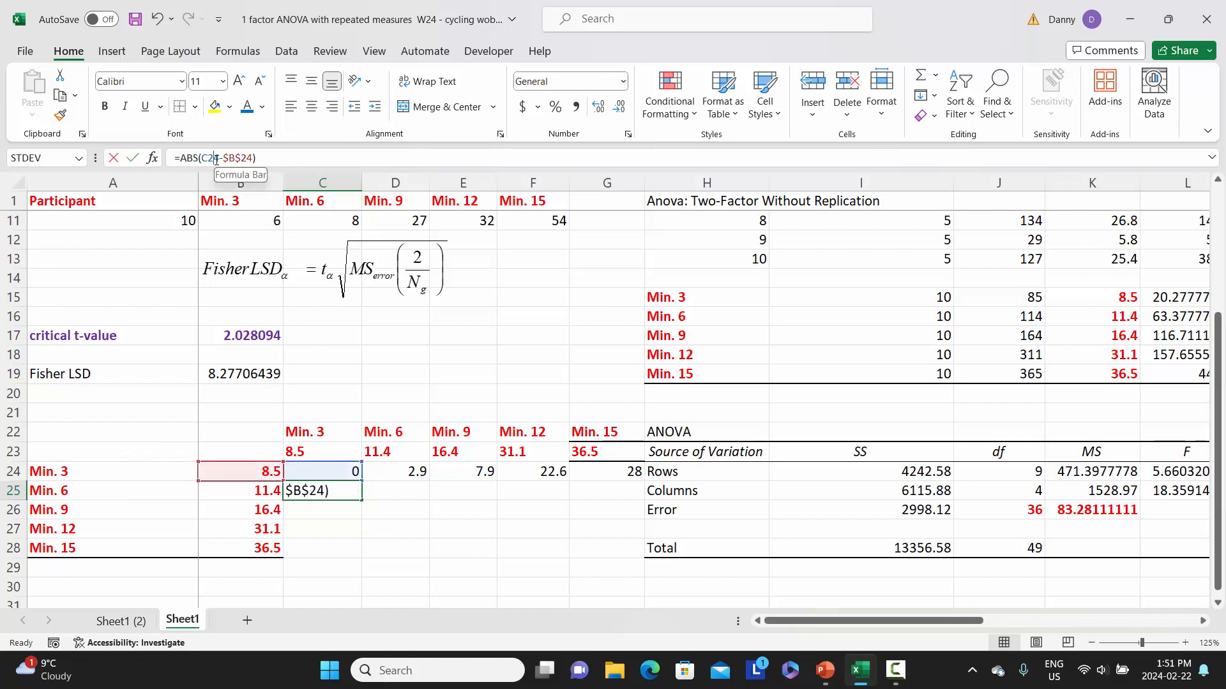
{"action": "left_click_drag", "start_coordinate": [218, 160], "coordinate": [215, 158]}
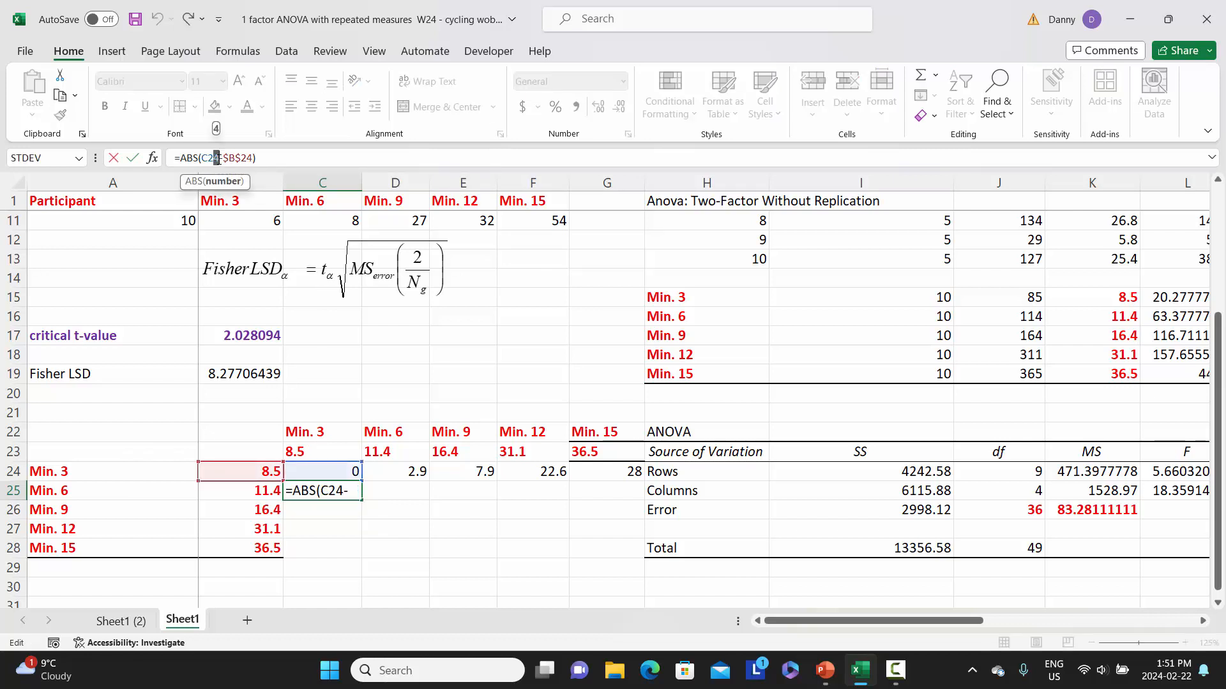
{"action": "type", "text": "3"}
{"action": "key", "text": "Return"}
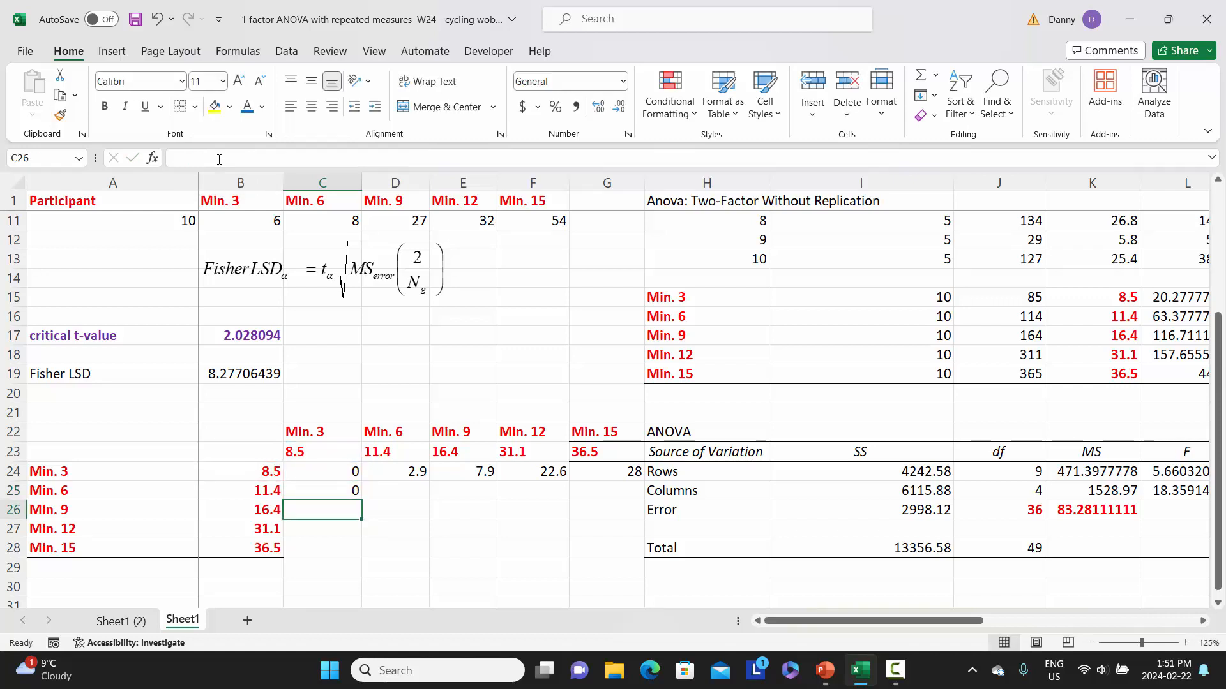
Change C25's formula to =ABS(C23-$B$25) and fill it across the Min. 6 row through G25
{"action": "left_click", "coordinate": [299, 493]}
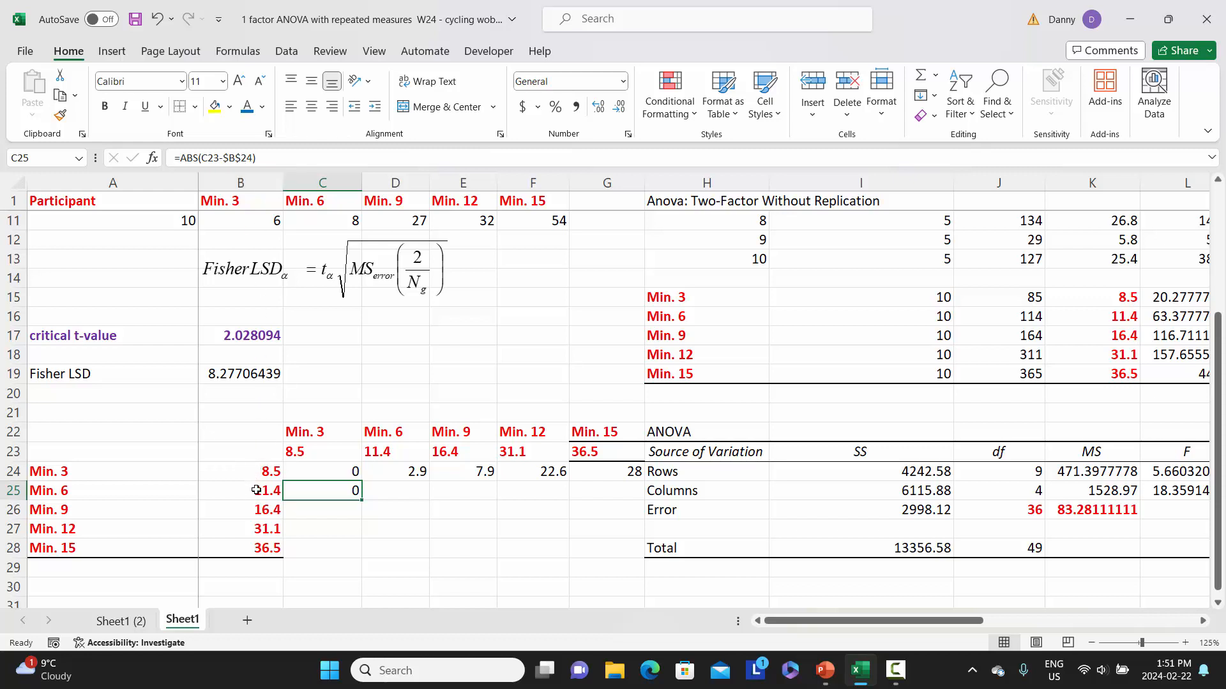
{"action": "left_click", "coordinate": [244, 160]}
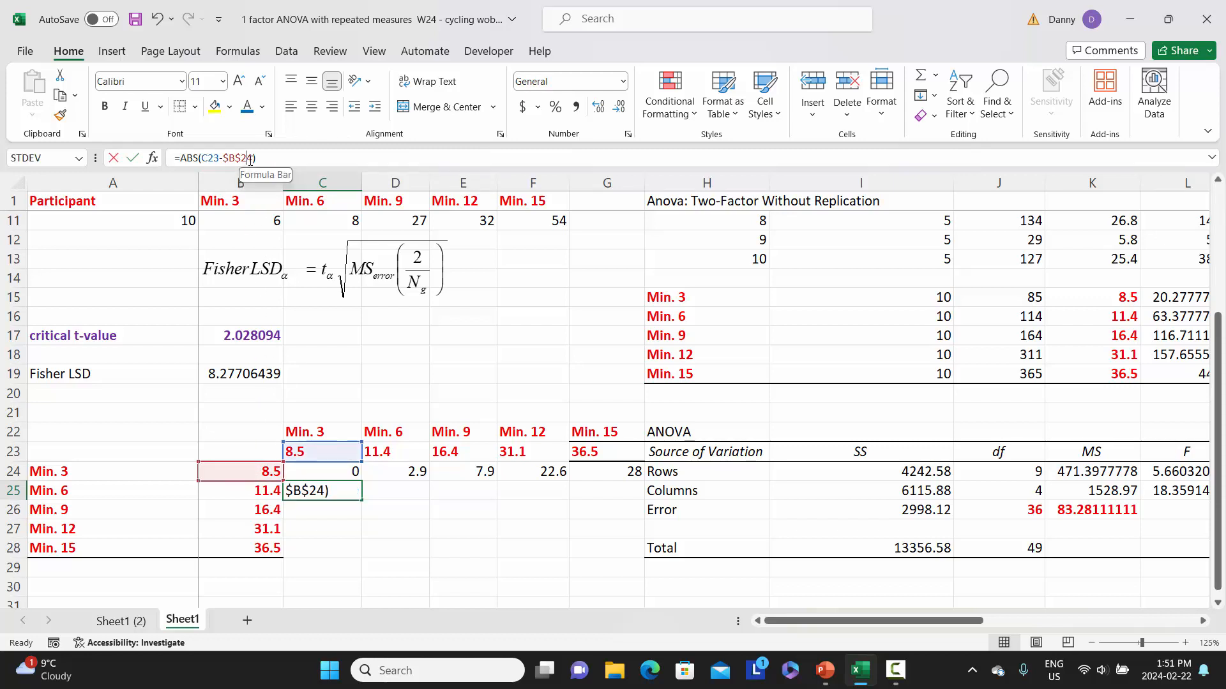
{"action": "left_click_drag", "start_coordinate": [245, 160], "coordinate": [251, 160]}
{"action": "type", "text": "5"}
{"action": "key", "text": "Return"}
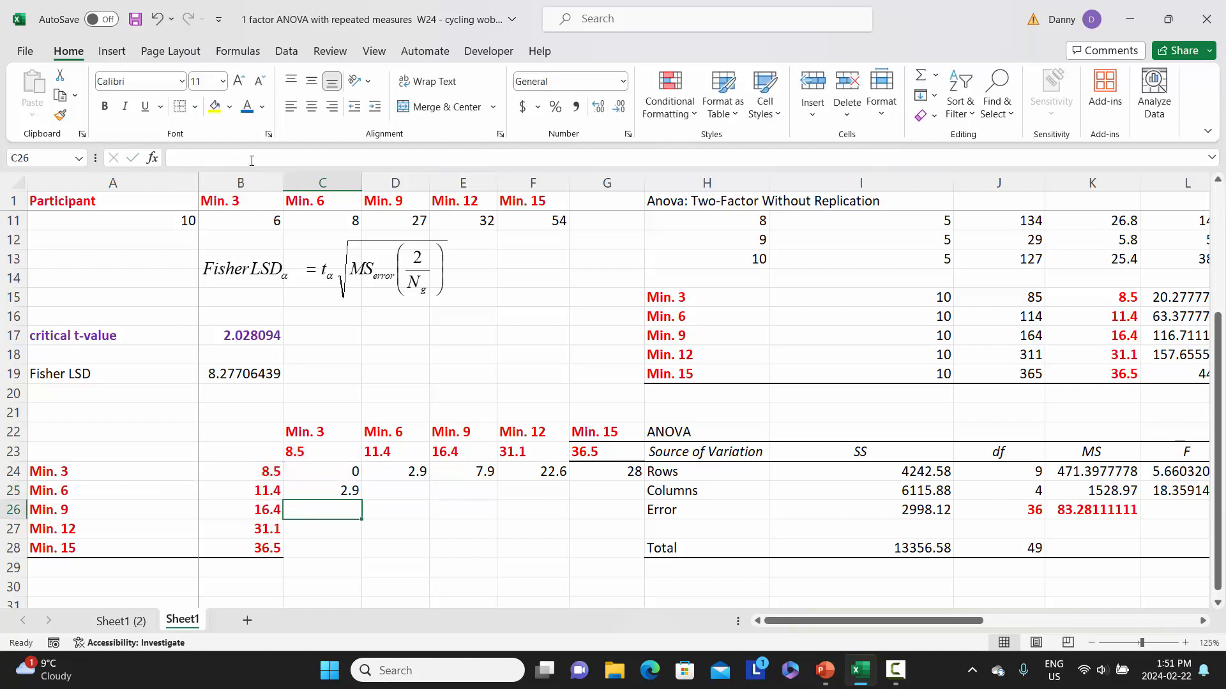
{"action": "left_click", "coordinate": [349, 494]}
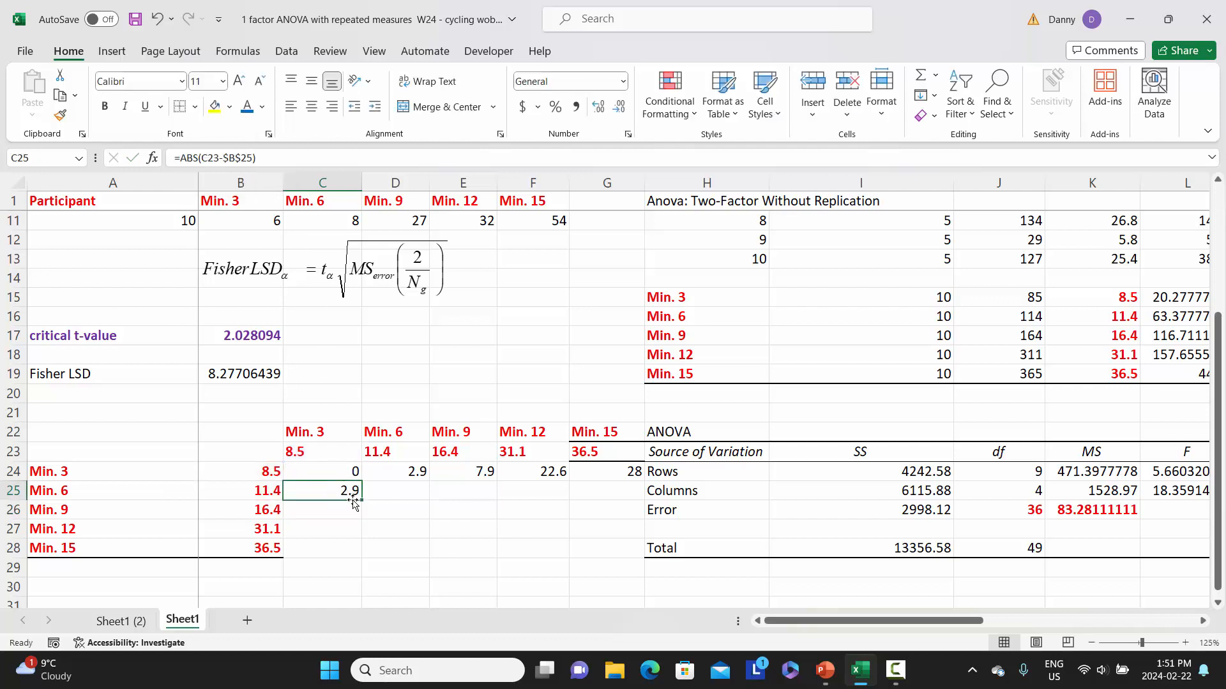
{"action": "left_click_drag", "start_coordinate": [363, 502], "coordinate": [622, 497]}
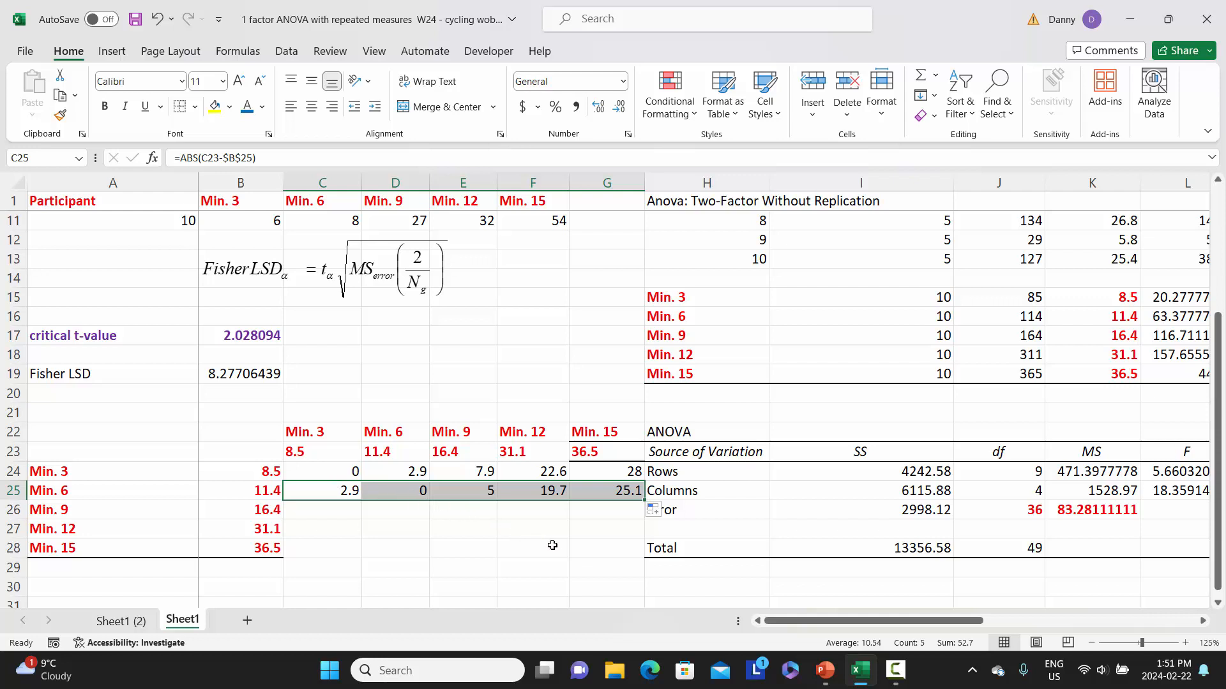
Copy the C25 formula down into C26 and change its first reference to C23, so that it reads =ABS(C23-$B$25)
{"action": "left_click", "coordinate": [332, 489]}
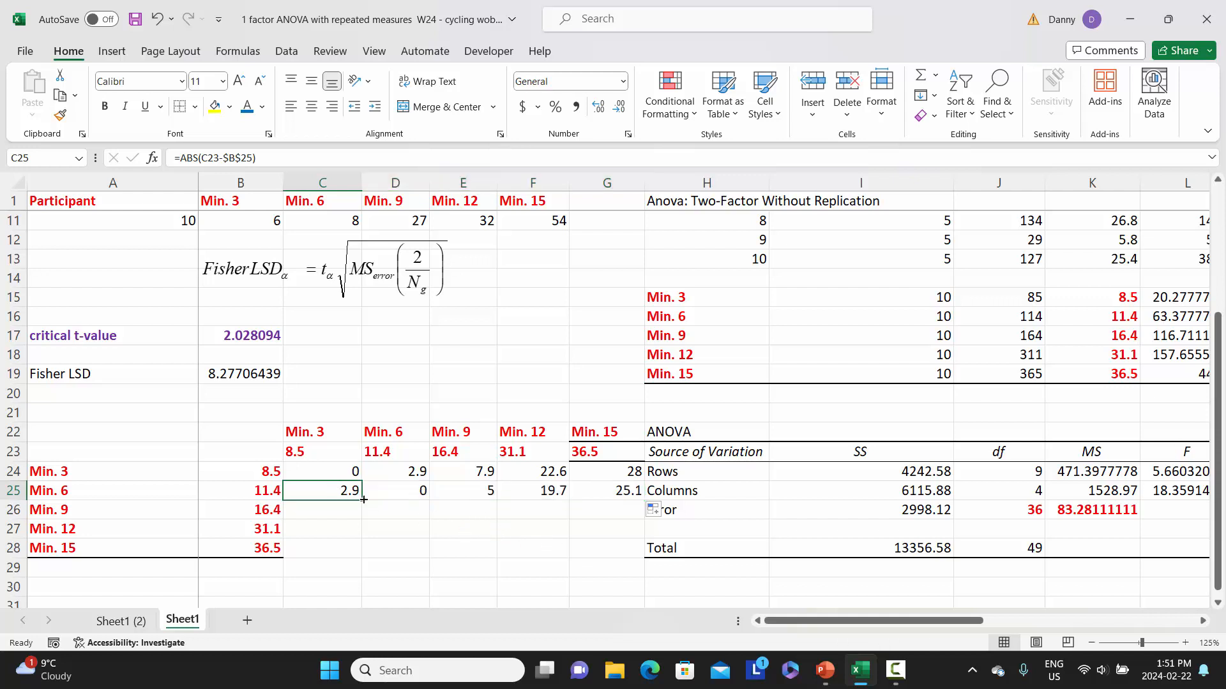
{"action": "left_click_drag", "start_coordinate": [363, 499], "coordinate": [358, 511]}
{"action": "left_click", "coordinate": [333, 512]}
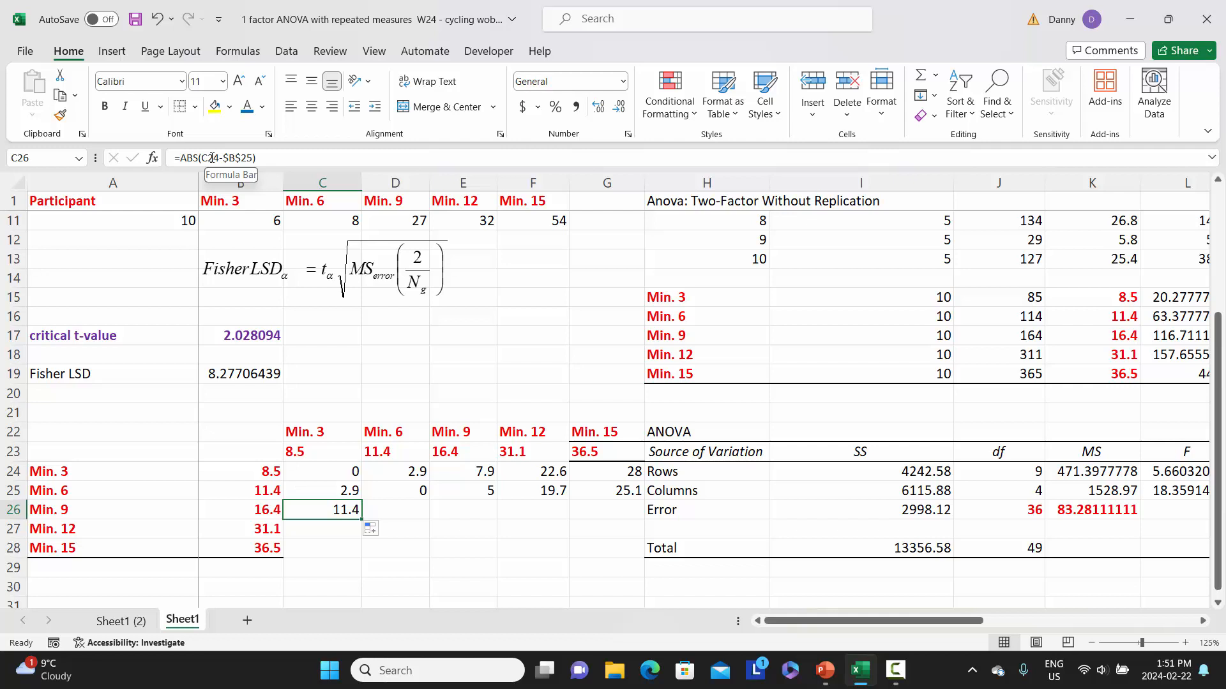
{"action": "left_click_drag", "start_coordinate": [212, 157], "coordinate": [218, 157]}
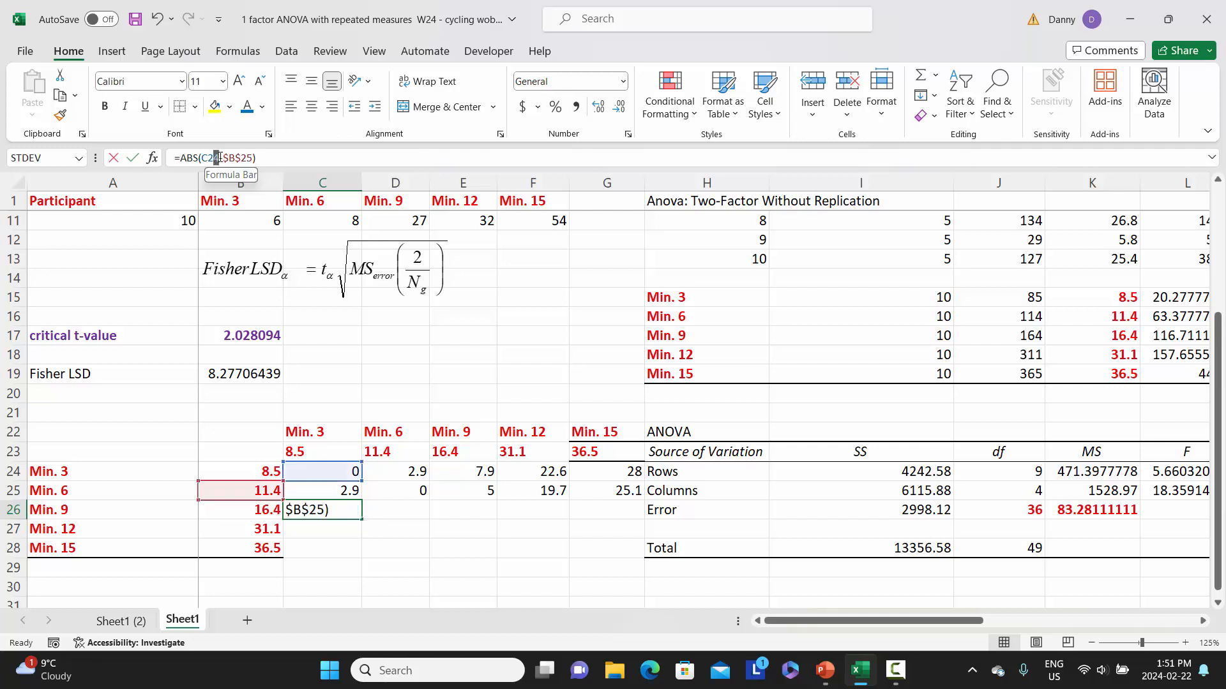
{"action": "type", "text": "3"}
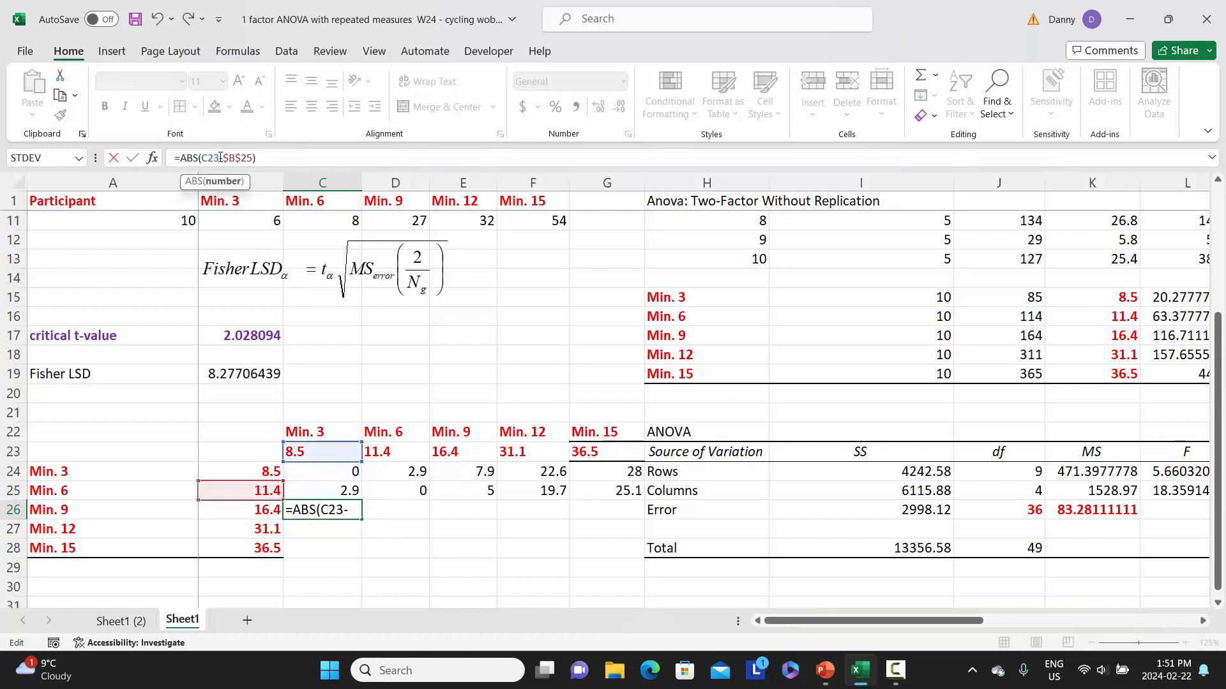
{"action": "key", "text": "Return"}
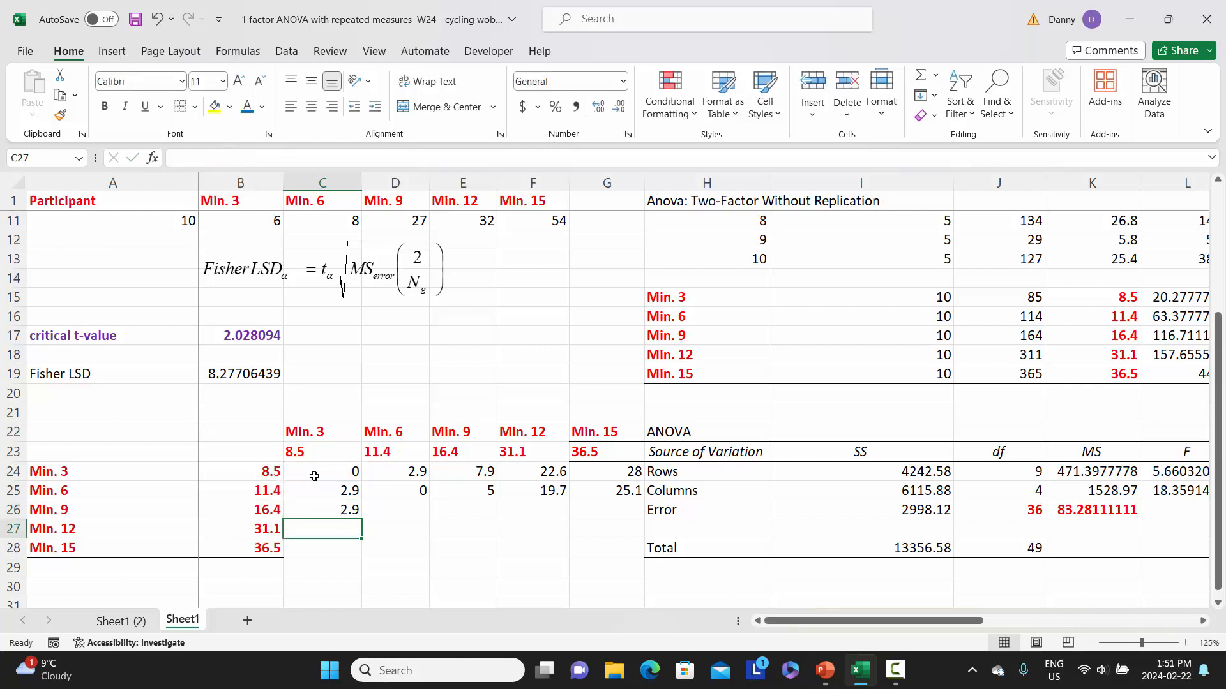
Change C26's formula to =ABS(C23-$B$26) and fill it across the Min. 9 row through G26
{"action": "left_click", "coordinate": [327, 513]}
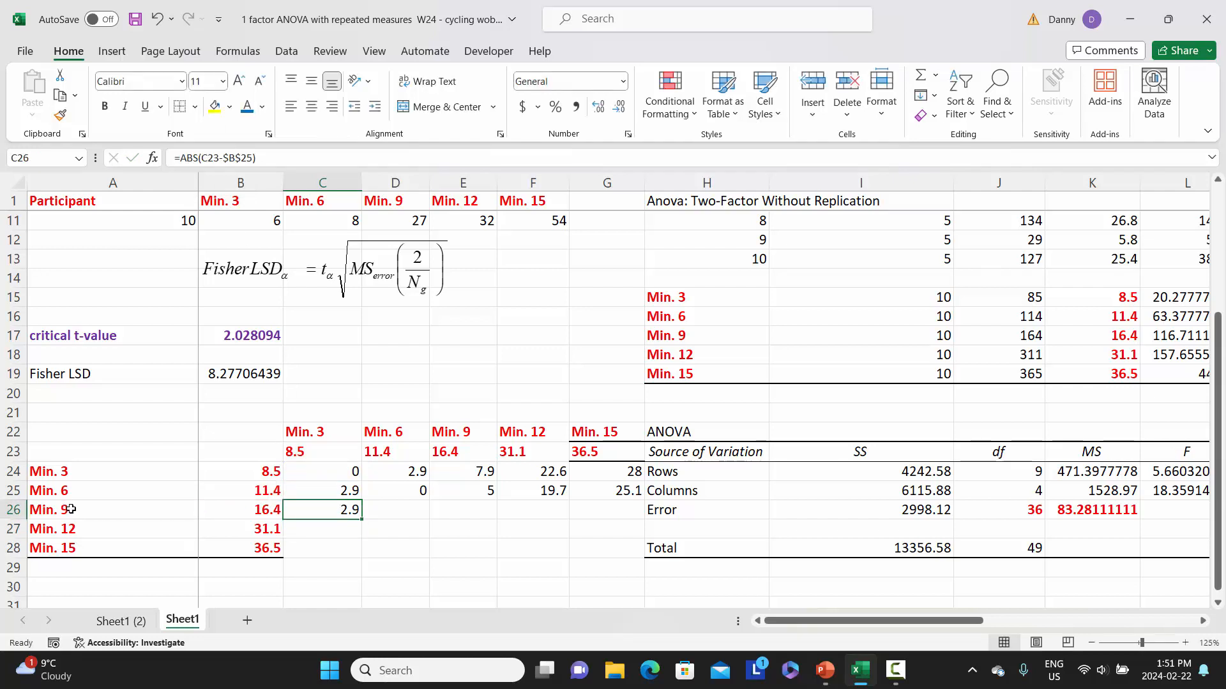
{"action": "left_click", "coordinate": [247, 157]}
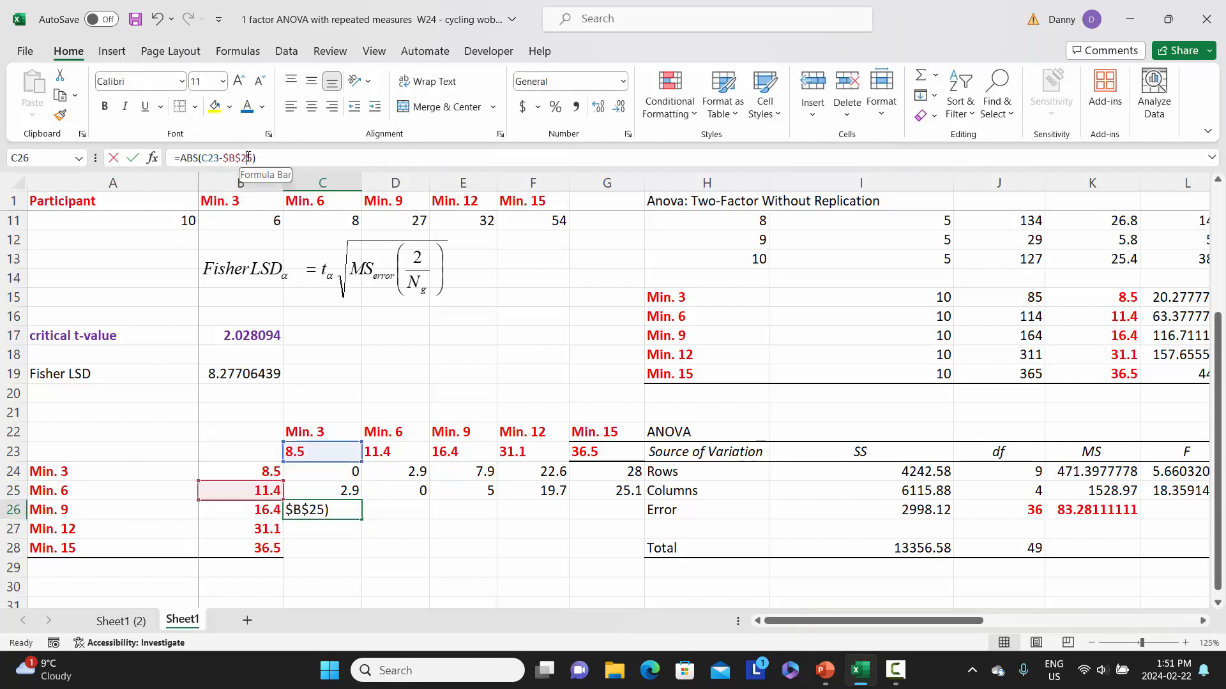
{"action": "key", "text": "Delete"}
{"action": "type", "text": "6"}
{"action": "key", "text": "Return"}
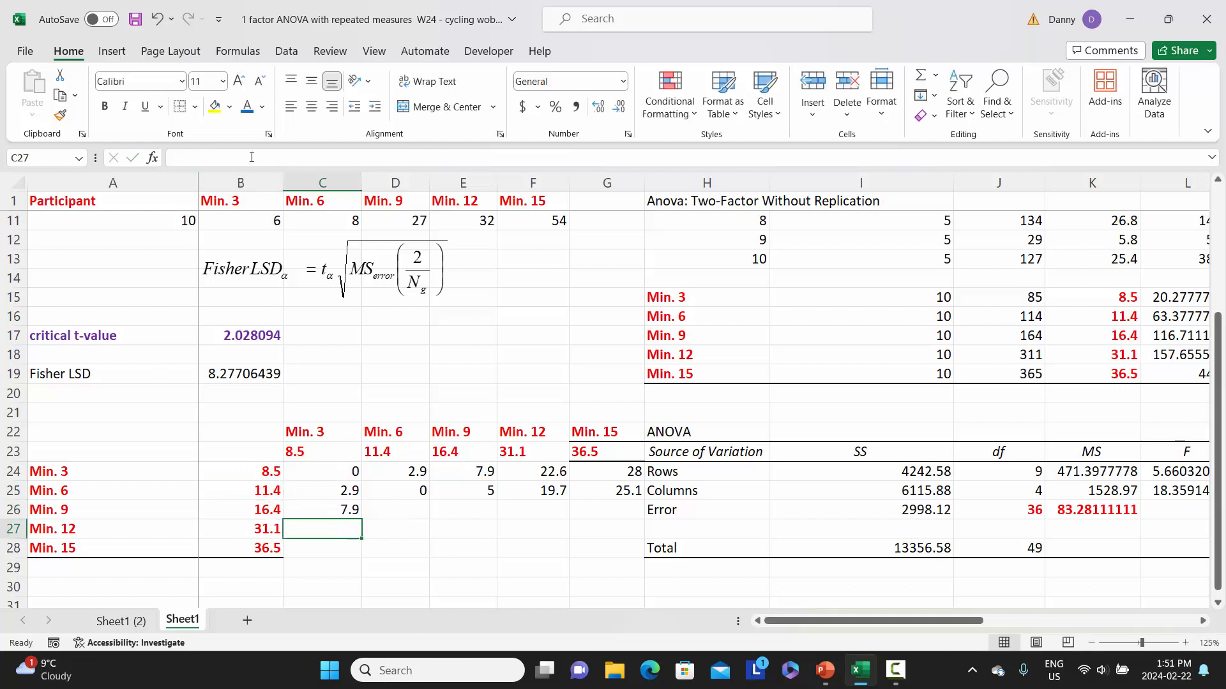
{"action": "left_click", "coordinate": [344, 510]}
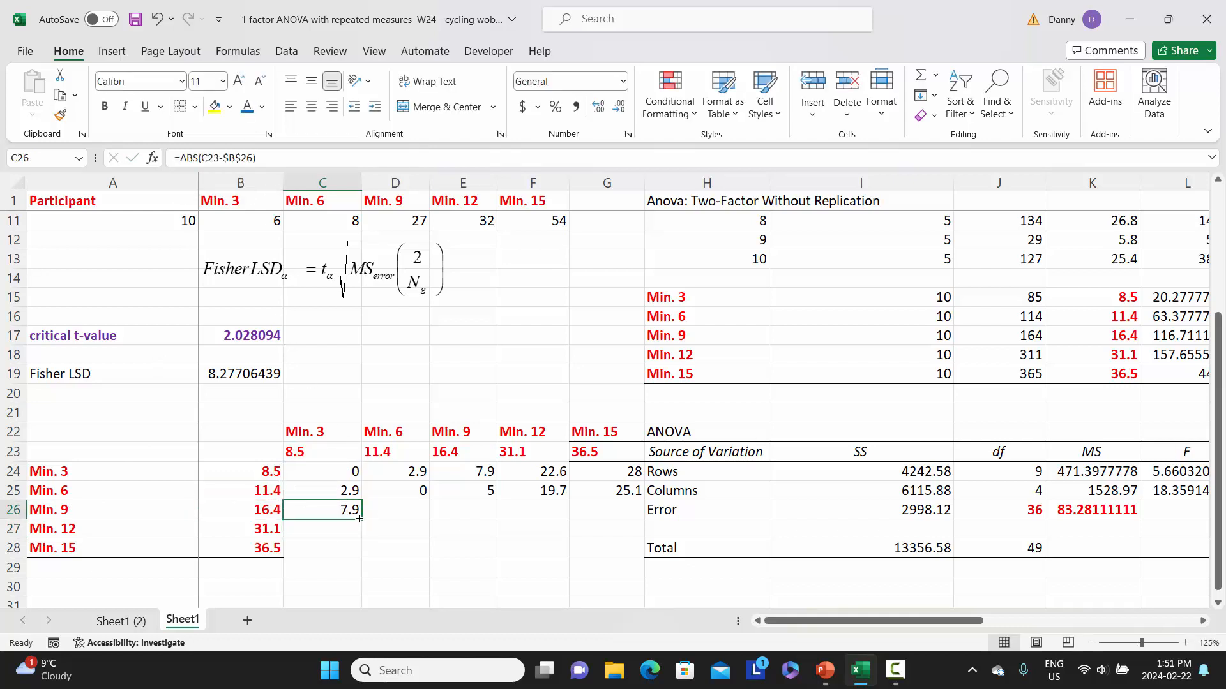
{"action": "left_click_drag", "start_coordinate": [364, 519], "coordinate": [616, 512]}
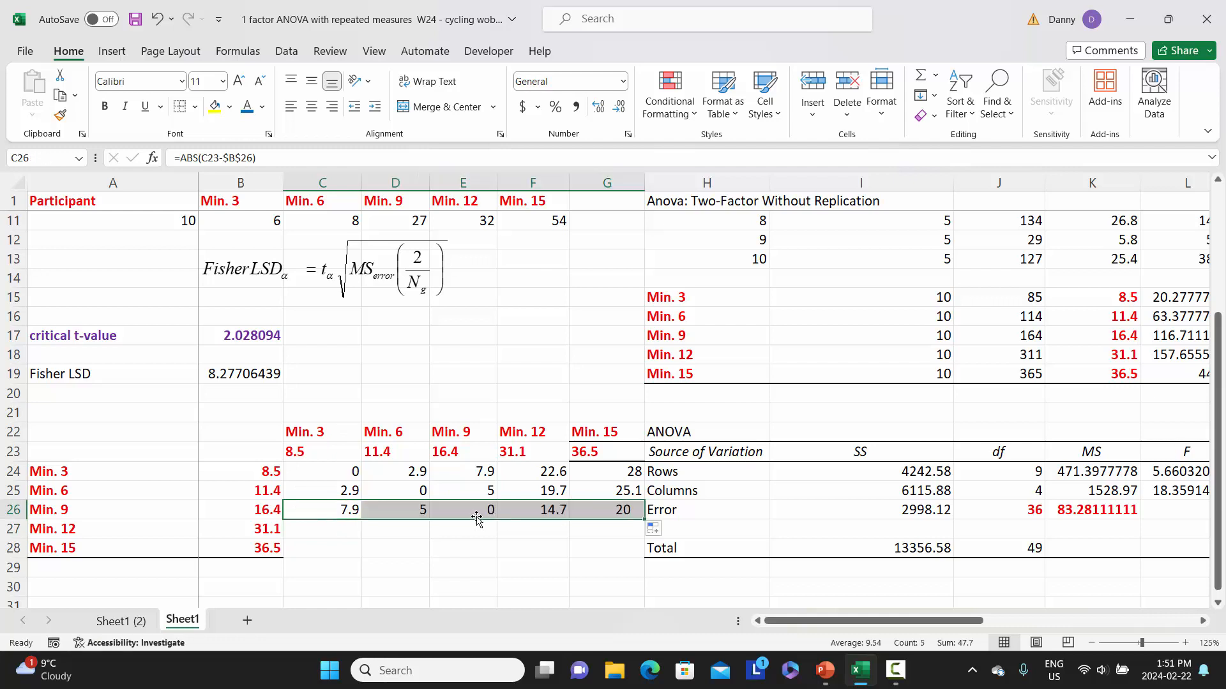
Copy the C26 formula down into C27 and change its first reference to C23, so that it reads =ABS(C23-$B$26)
{"action": "left_click", "coordinate": [341, 542]}
{"action": "left_click", "coordinate": [349, 513]}
{"action": "left_click_drag", "start_coordinate": [361, 520], "coordinate": [353, 538]}
{"action": "left_click", "coordinate": [345, 530]}
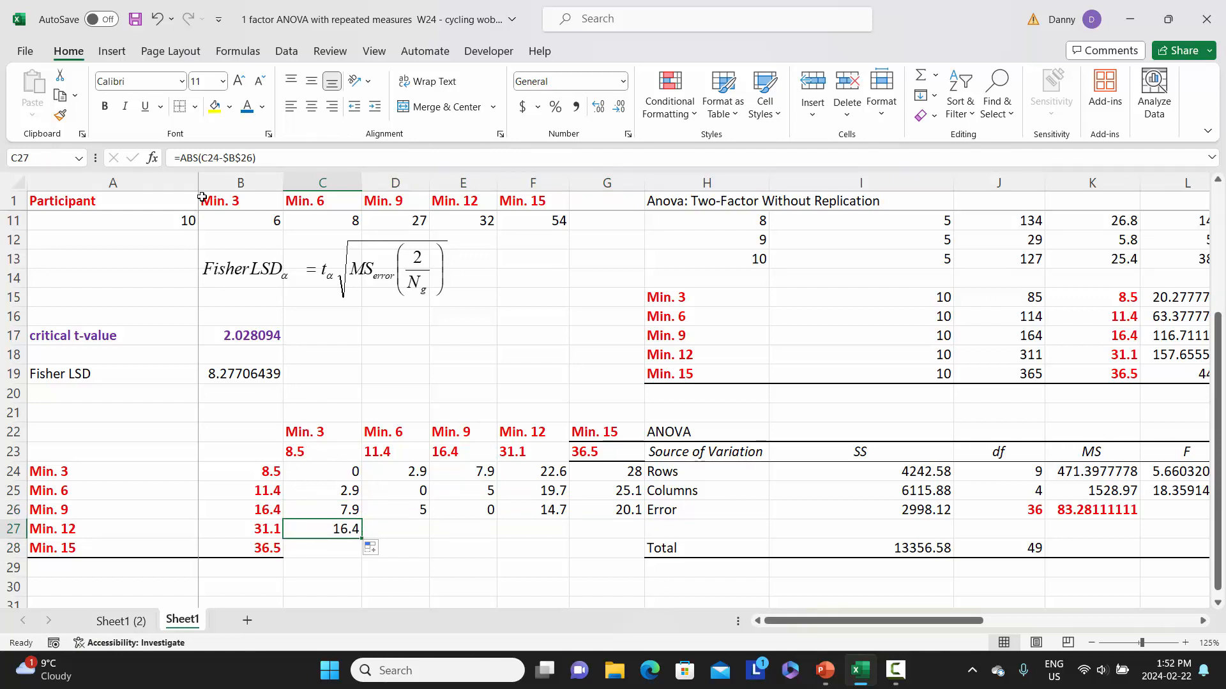
{"action": "left_click", "coordinate": [216, 158]}
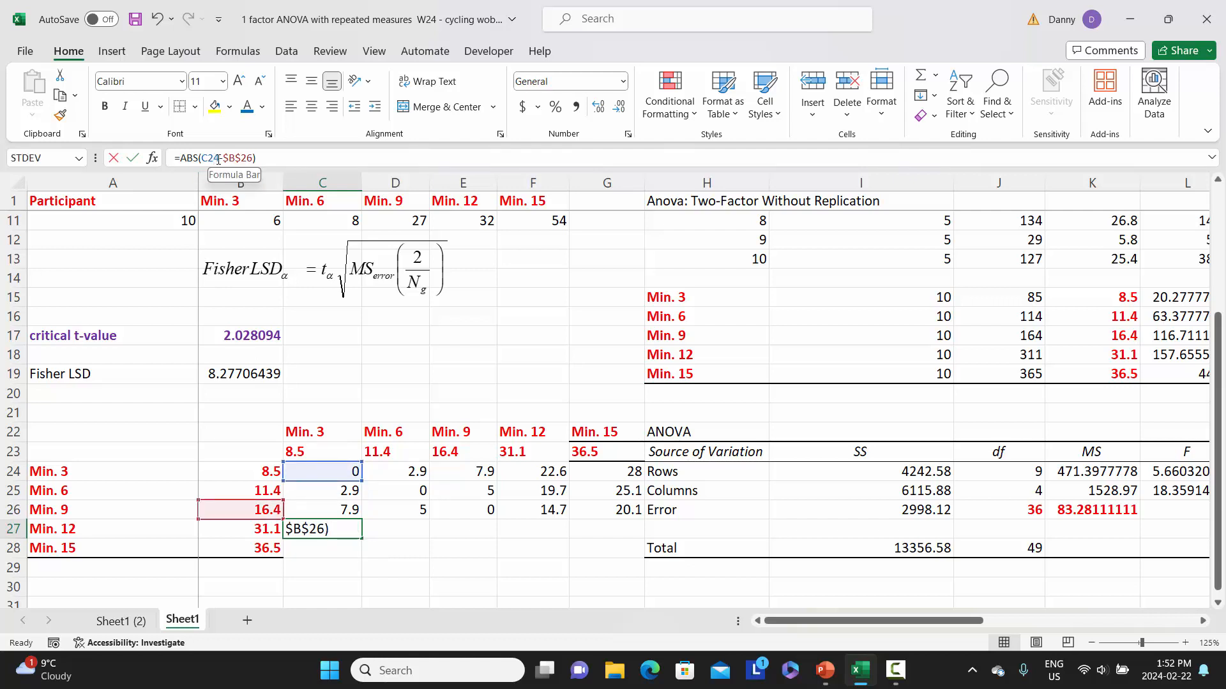
{"action": "key", "text": "BackSpace"}
{"action": "type", "text": "3"}
{"action": "key", "text": "Return"}
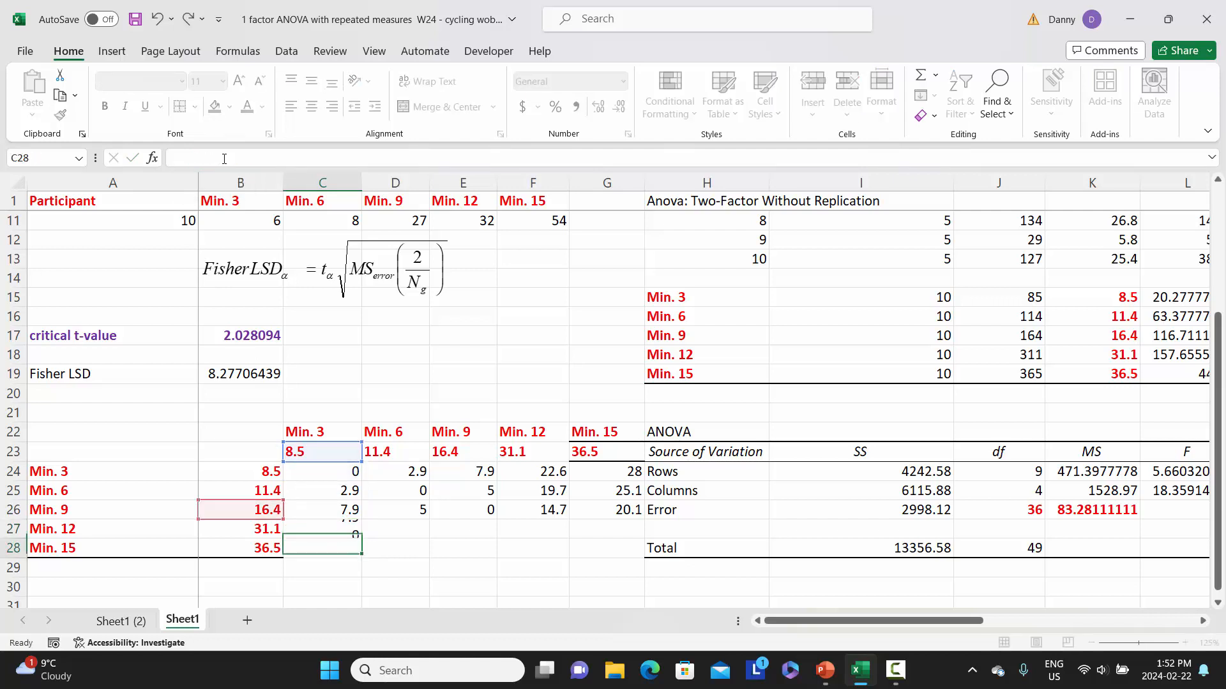
Change C27's formula to =ABS(C23-$B$27) and fill it across the Min. 12 row through G27
{"action": "left_click", "coordinate": [325, 530]}
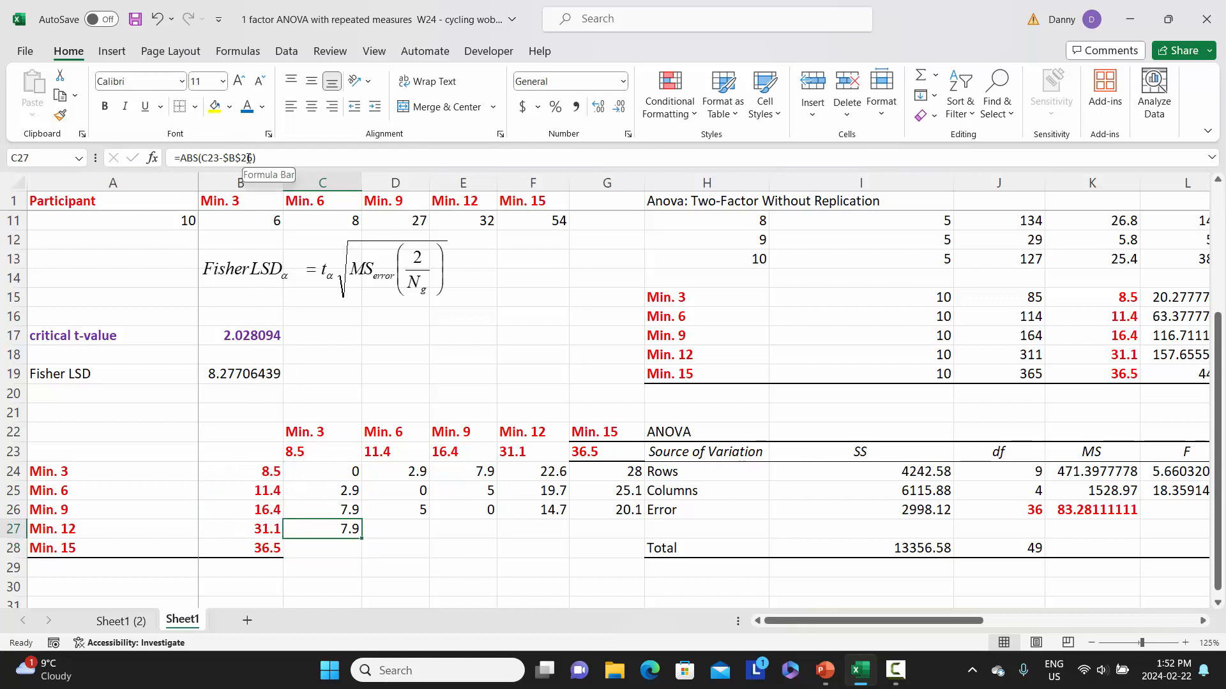
{"action": "left_click_drag", "start_coordinate": [247, 158], "coordinate": [253, 158]}
{"action": "type", "text": "7"}
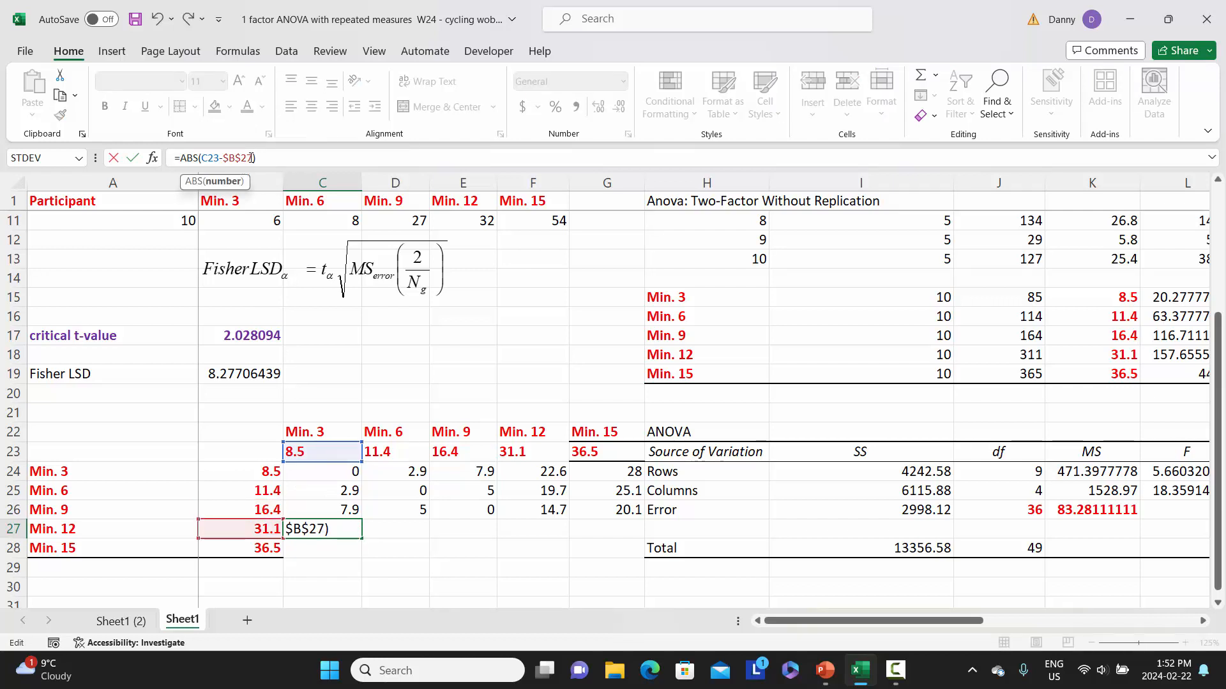
{"action": "key", "text": "Return"}
{"action": "left_click", "coordinate": [349, 529]}
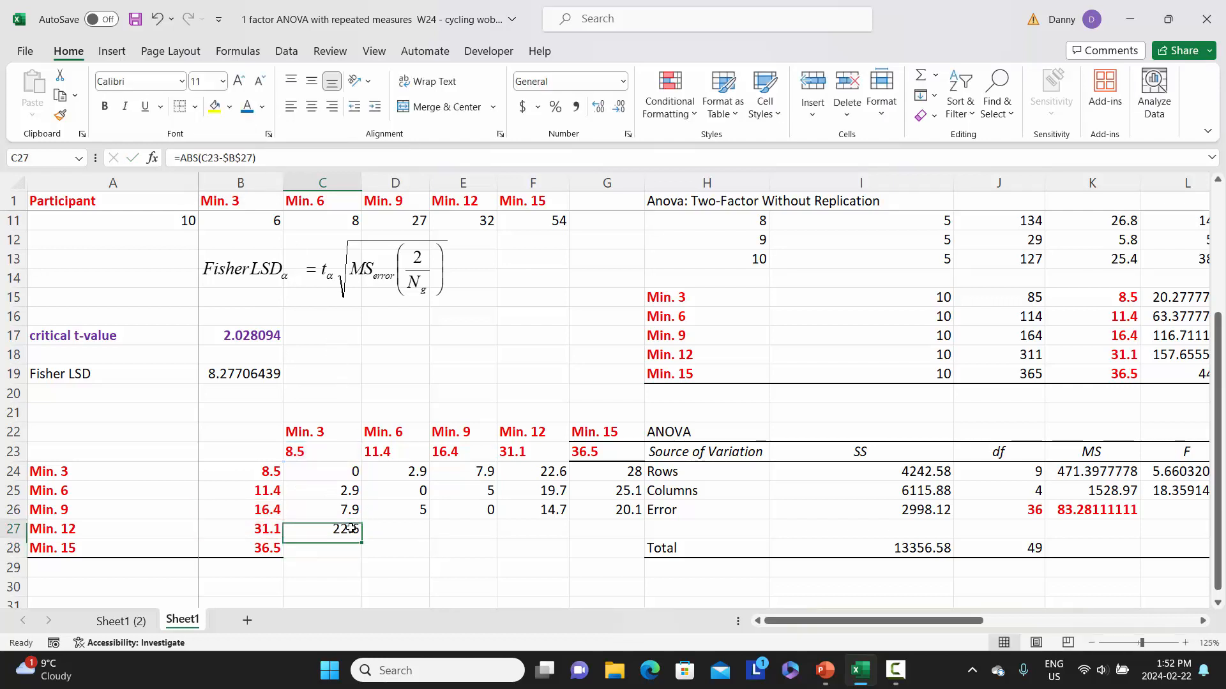
{"action": "left_click_drag", "start_coordinate": [362, 540], "coordinate": [606, 533]}
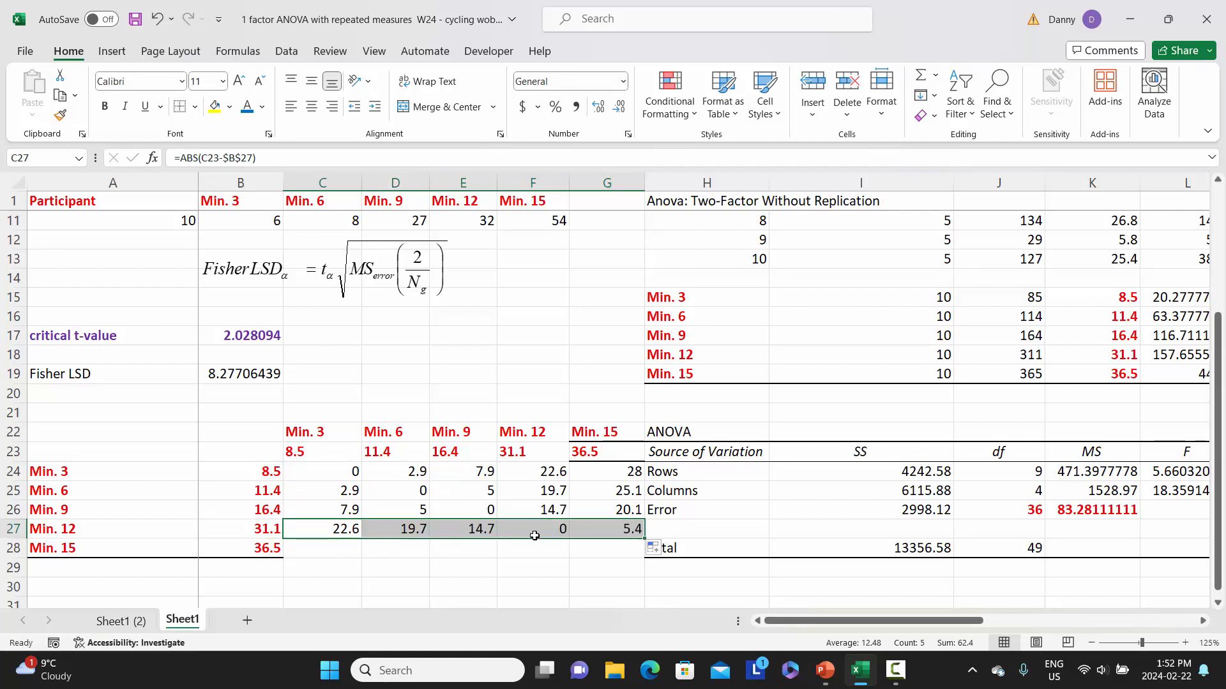
Copy the C27 formula down into C28 and change its first reference to C23, so that it reads =ABS(C23-$B$27)
{"action": "left_click", "coordinate": [342, 528]}
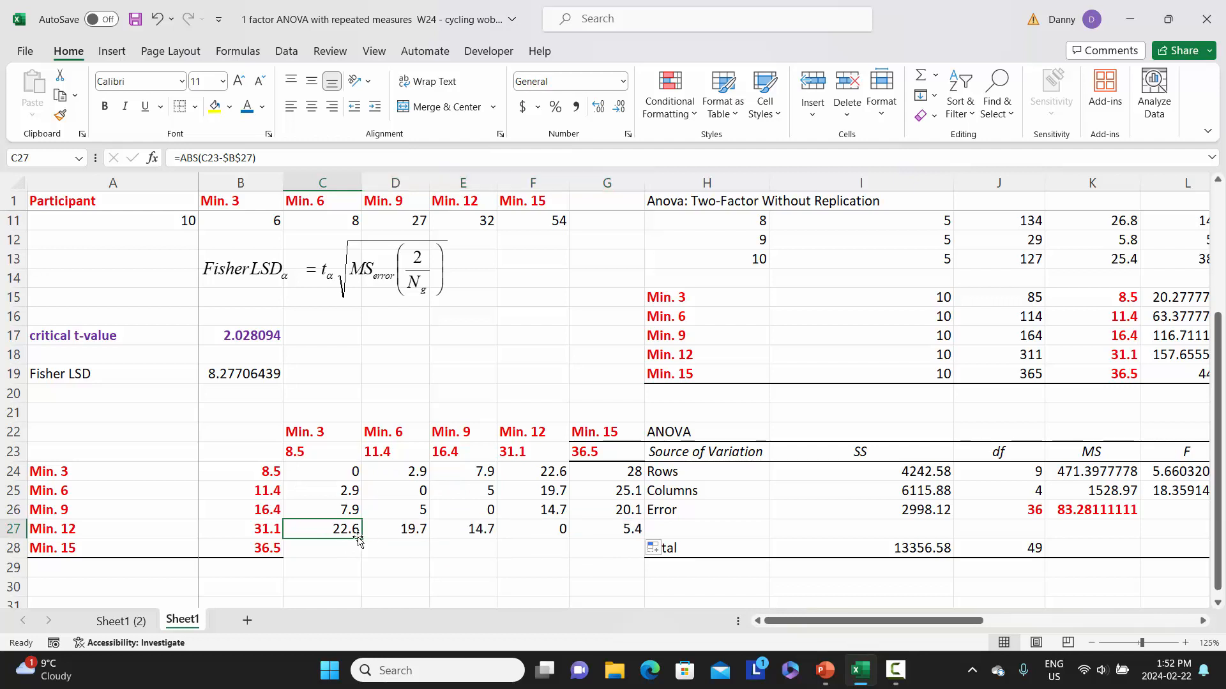
{"action": "left_click_drag", "start_coordinate": [362, 539], "coordinate": [360, 557]}
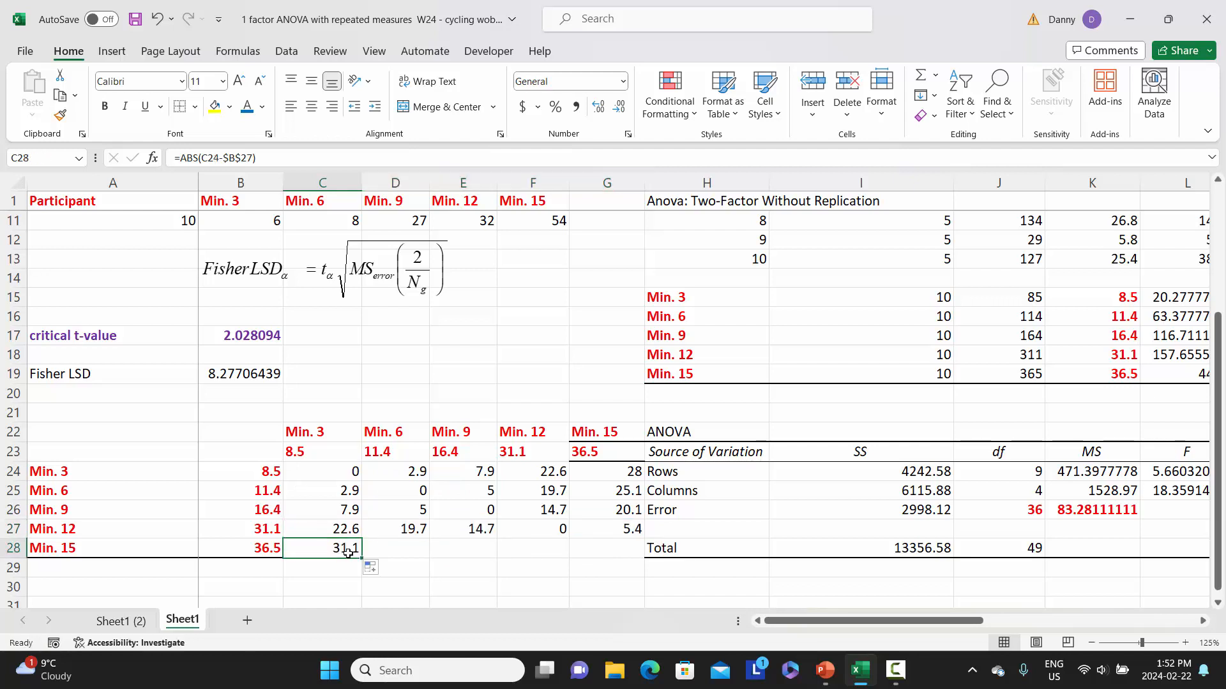
{"action": "left_click", "coordinate": [215, 157]}
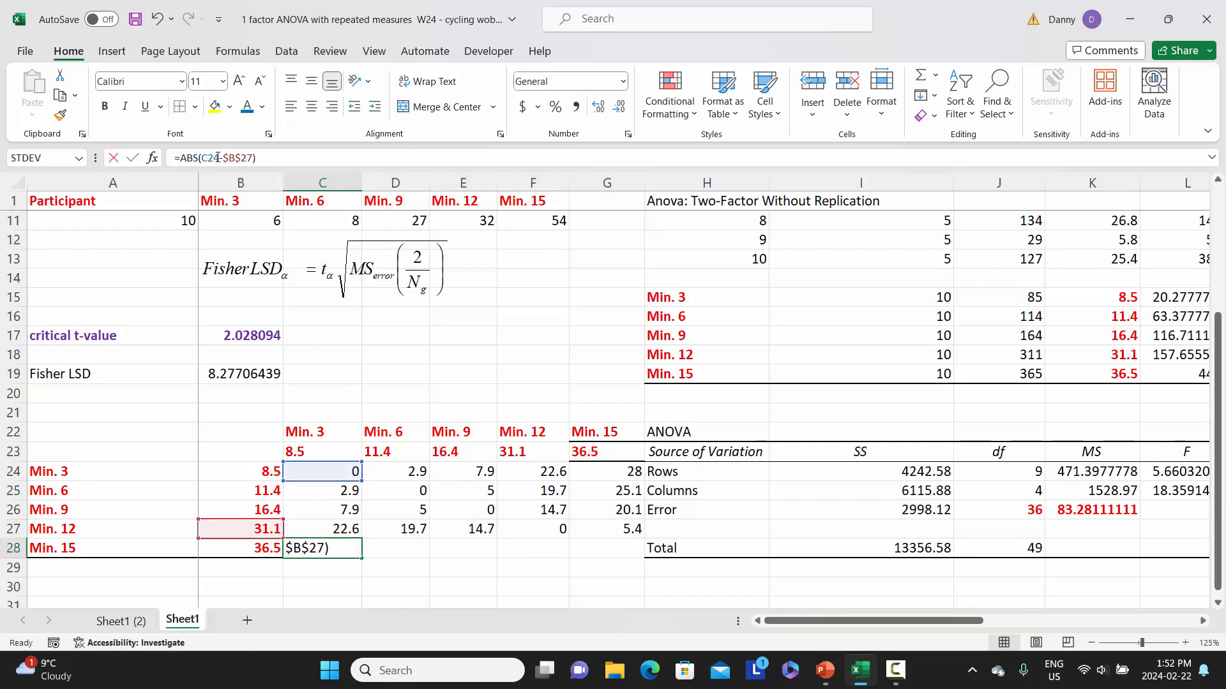
{"action": "type", "text": "3"}
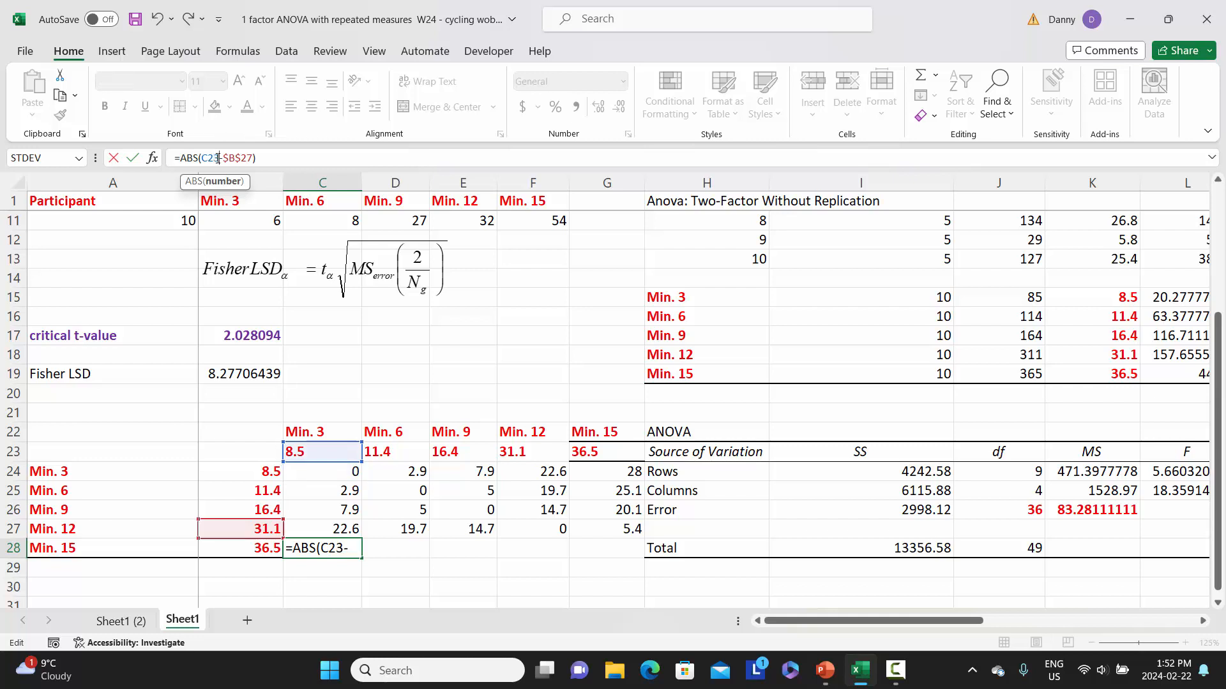
{"action": "key", "text": "Return"}
Change the absolute reference in C28's formula to $B$28, so that it reads =ABS(C23-$B$28)
{"action": "left_click", "coordinate": [309, 551]}
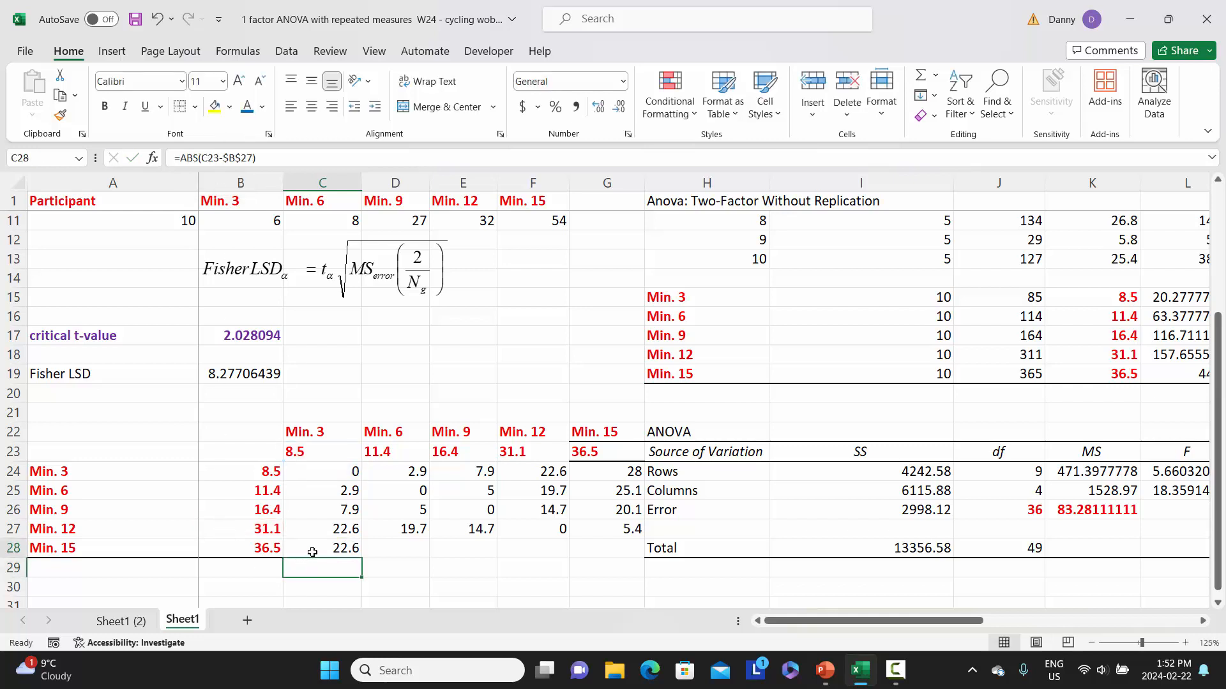
{"action": "left_click", "coordinate": [250, 157]}
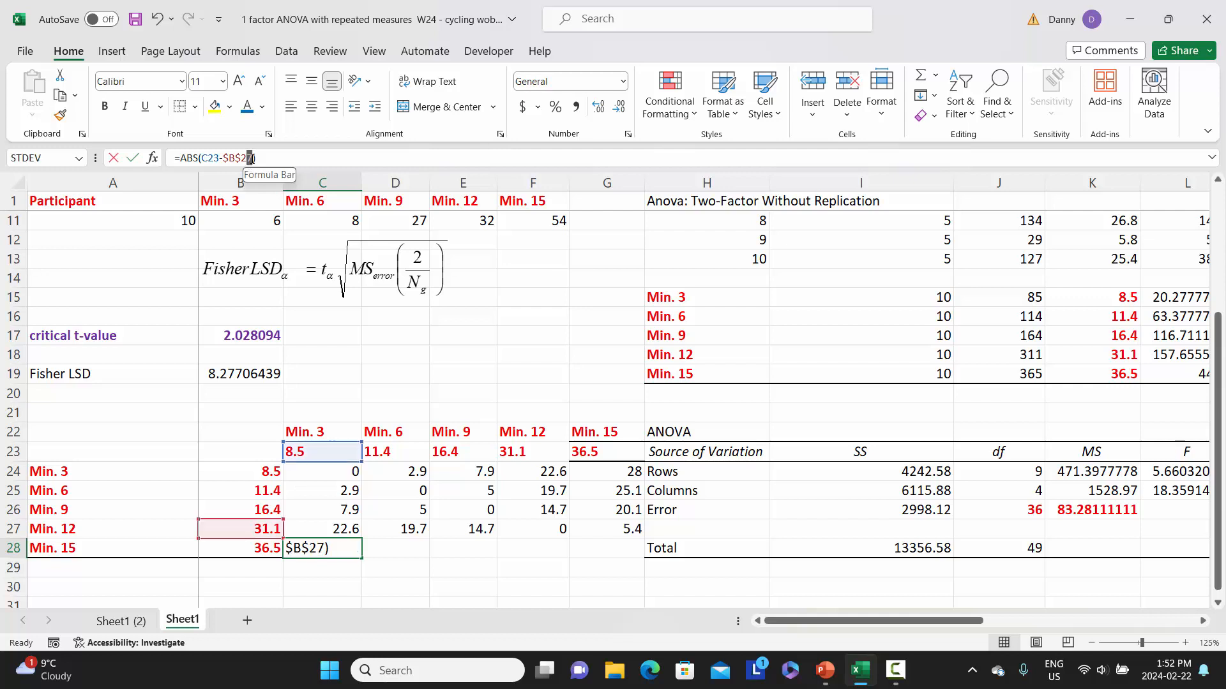
{"action": "type", "text": "8"}
{"action": "key", "text": "Return"}
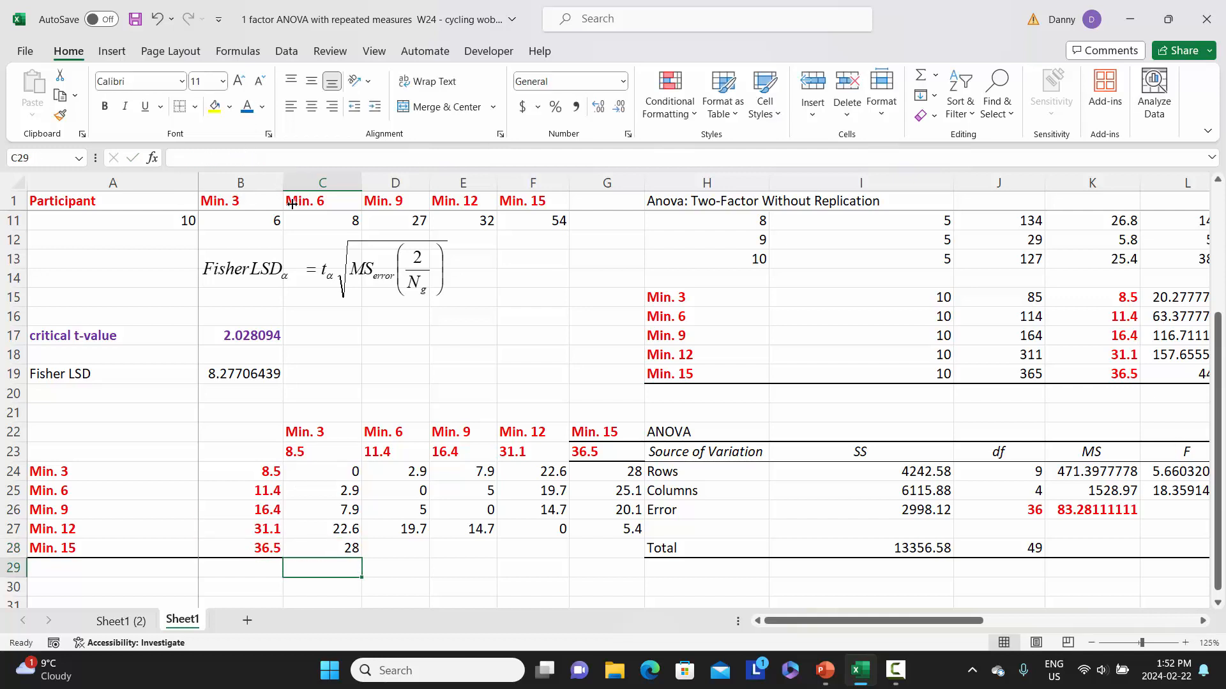
Fill the C28 absolute-difference formula across the Min. 15 row through G28
{"action": "left_click", "coordinate": [353, 551]}
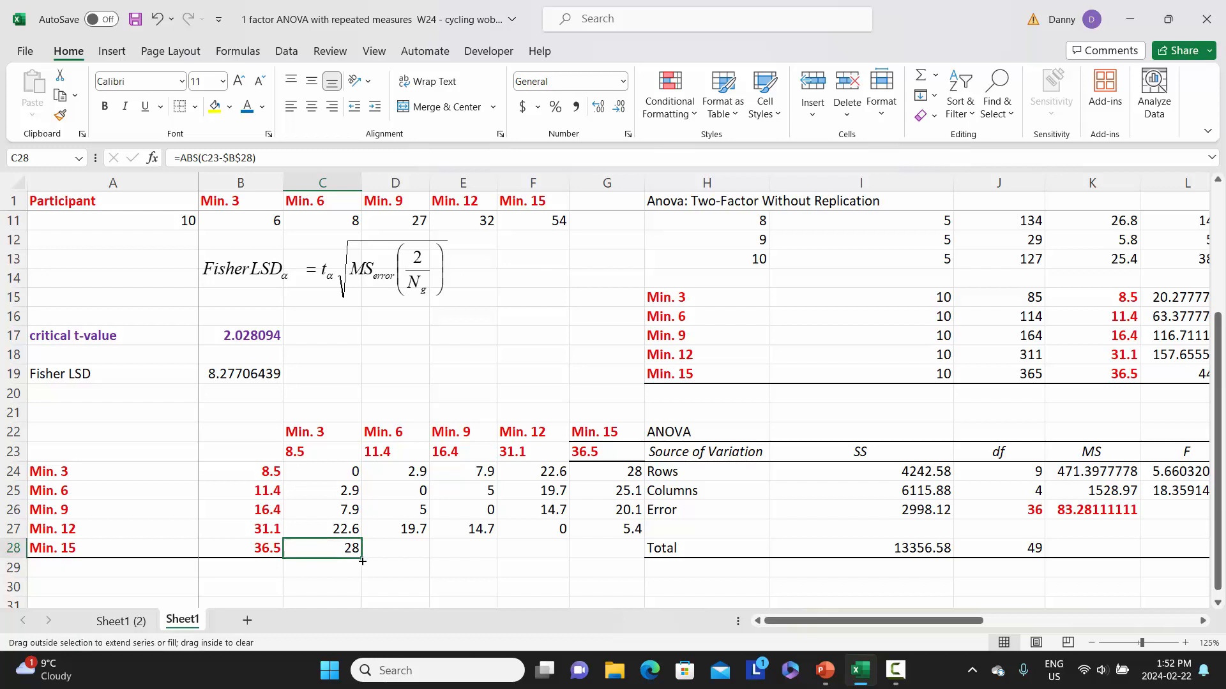
{"action": "left_click_drag", "start_coordinate": [362, 561], "coordinate": [611, 548]}
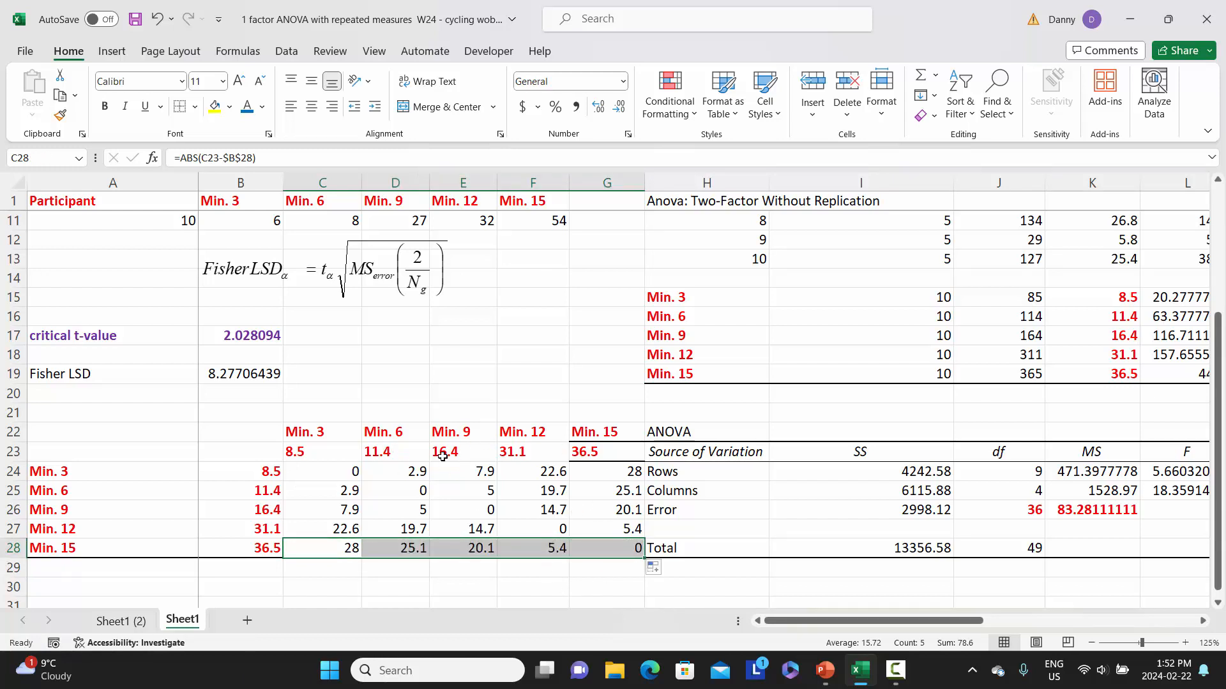
{"action": "left_click", "coordinate": [422, 589]}
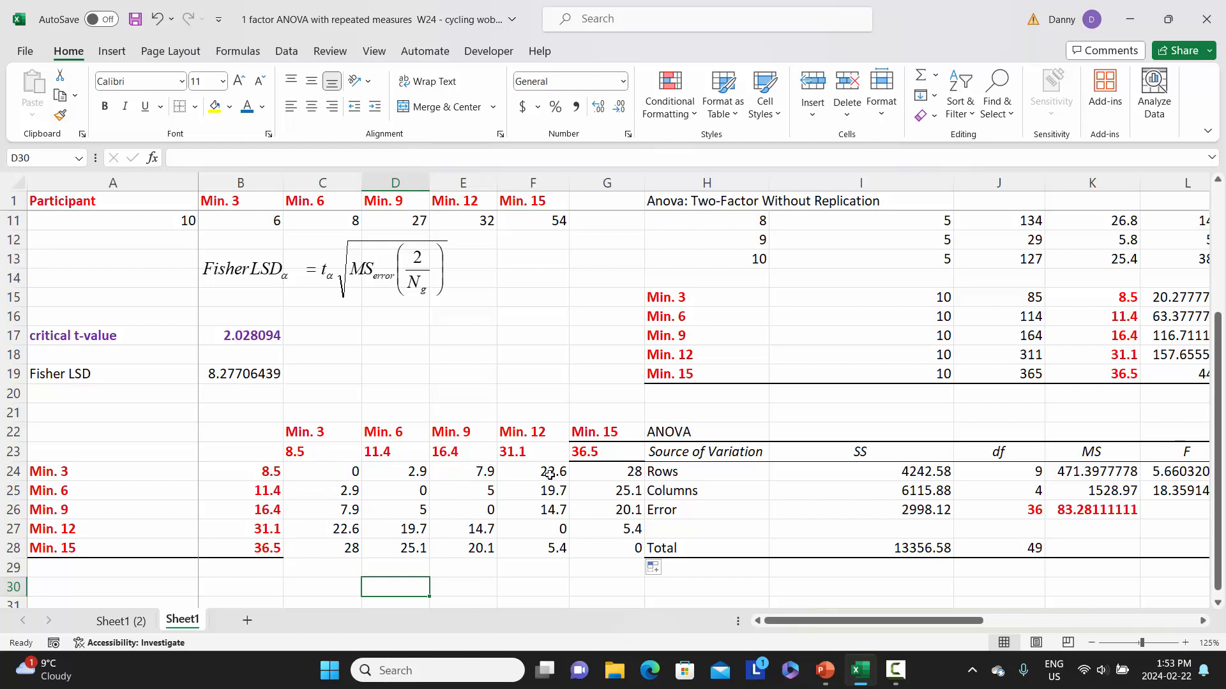
Colour the text of F24:G26 blue to mark the significant mean differences, and review the Min. 12 and Min. 15 comparisons
{"action": "left_click_drag", "start_coordinate": [546, 471], "coordinate": [594, 509]}
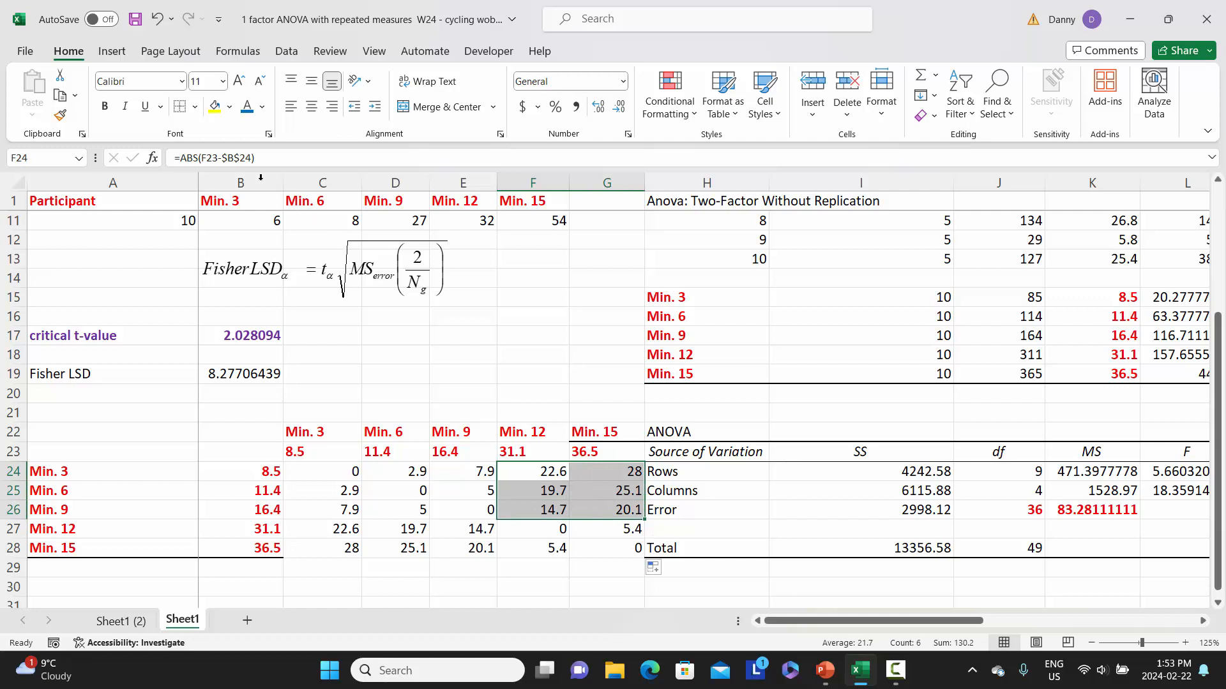
{"action": "left_click", "coordinate": [247, 108]}
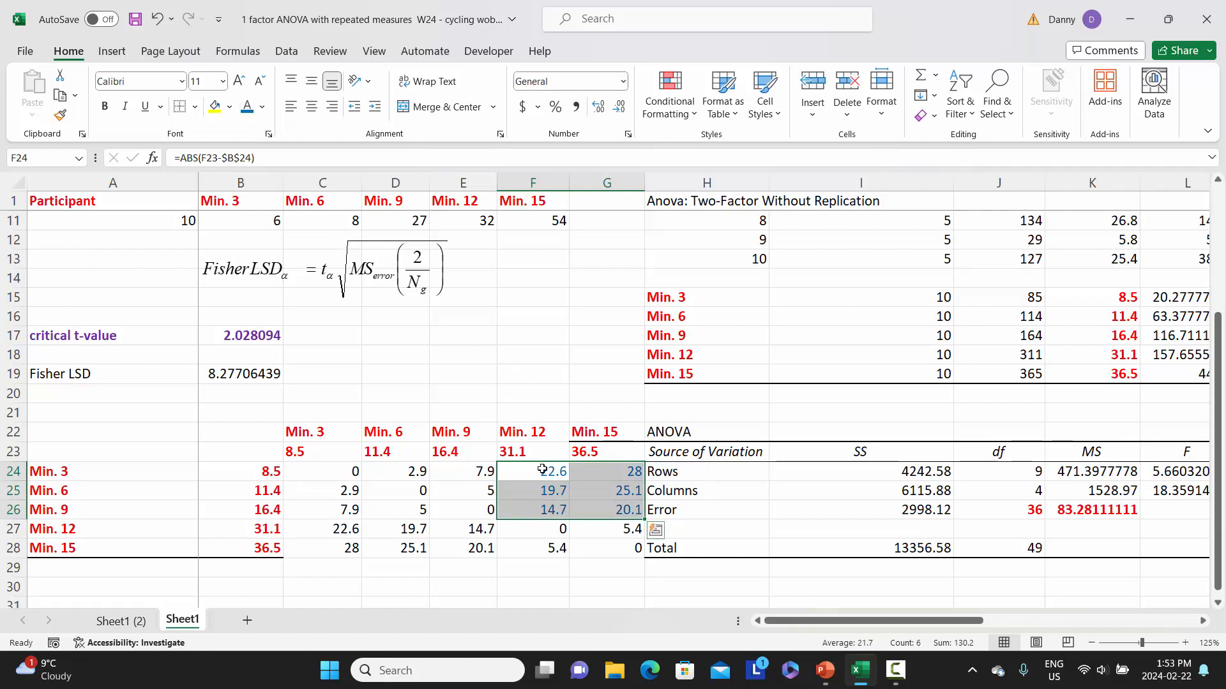
{"action": "left_click", "coordinate": [542, 485]}
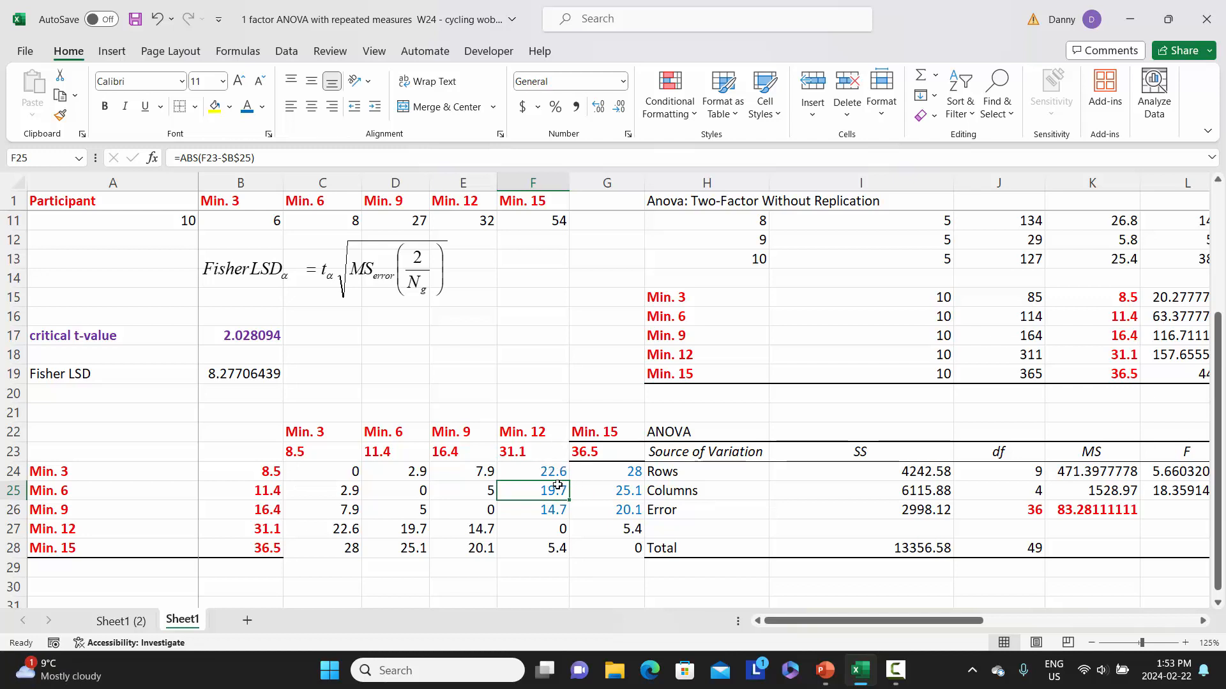
{"action": "left_click", "coordinate": [536, 471]}
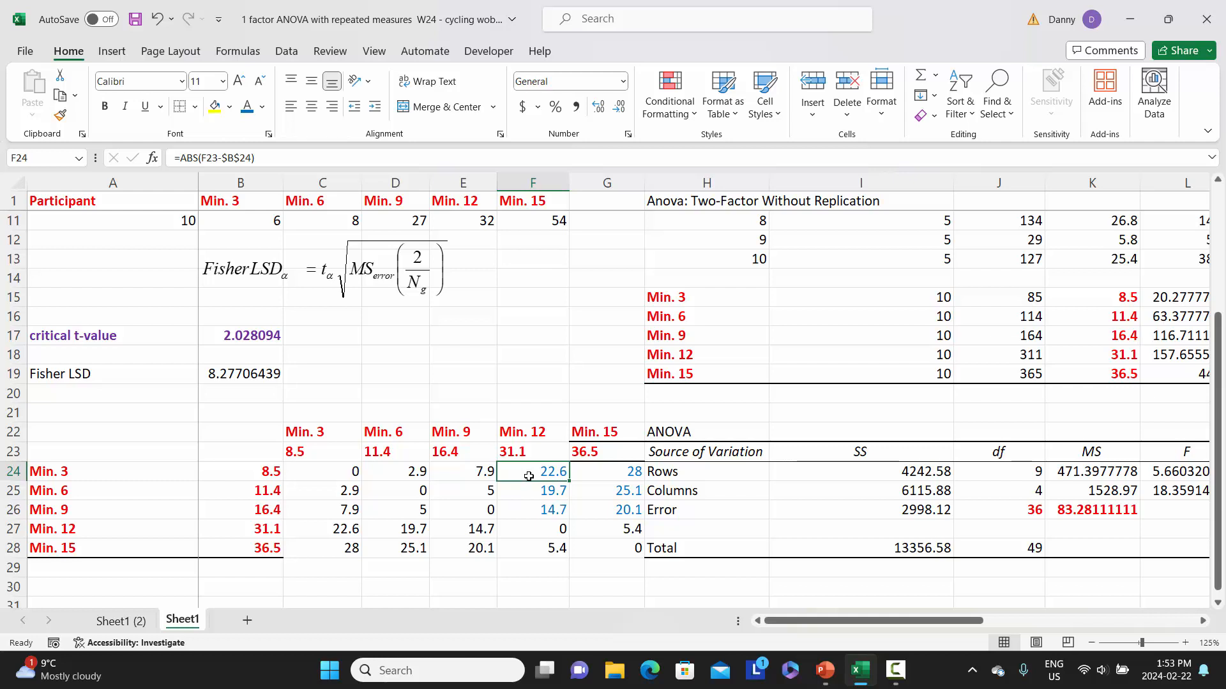
{"action": "left_click", "coordinate": [592, 469]}
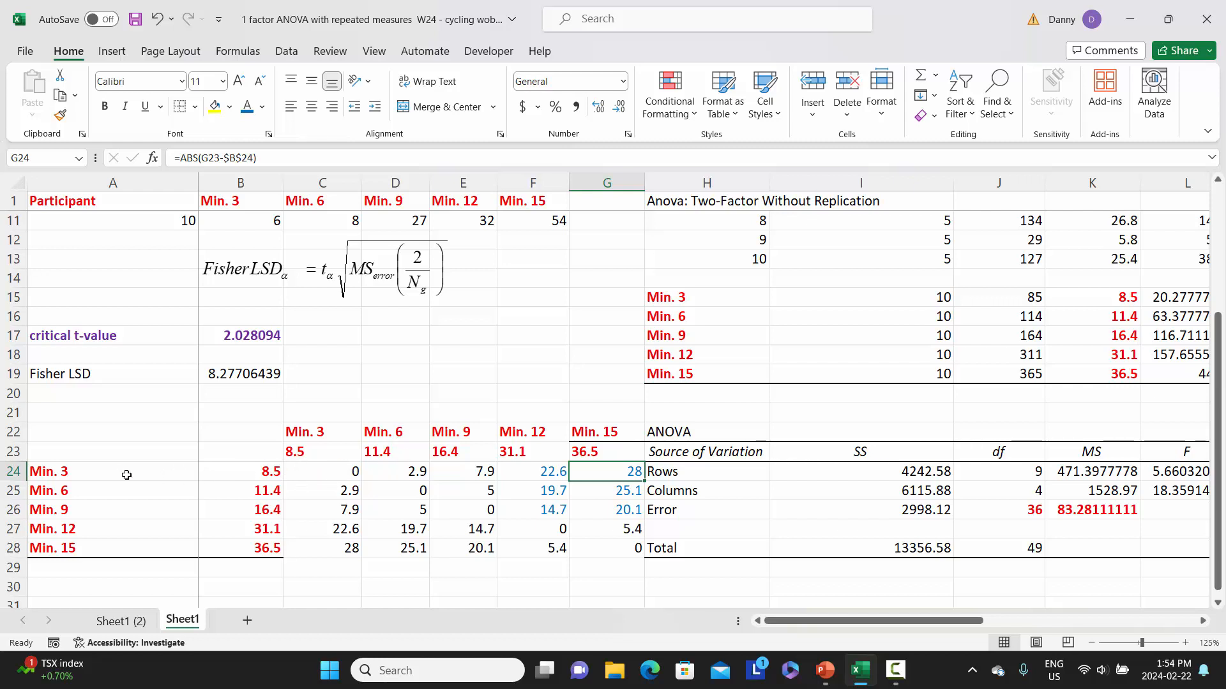
Make the adjacent-time differences in D24 (Min. 3 vs Min. 6) and E25 (Min. 6 vs Min. 9) bold and green
{"action": "left_click", "coordinate": [412, 471]}
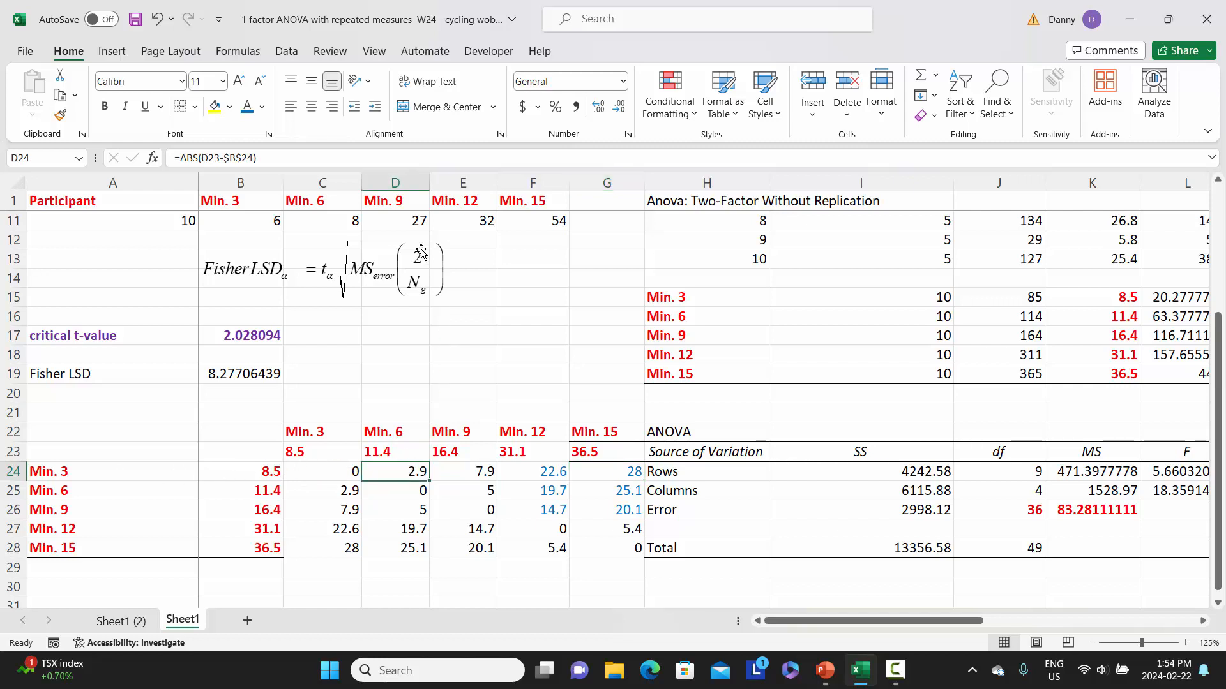
{"action": "left_click", "coordinate": [262, 107]}
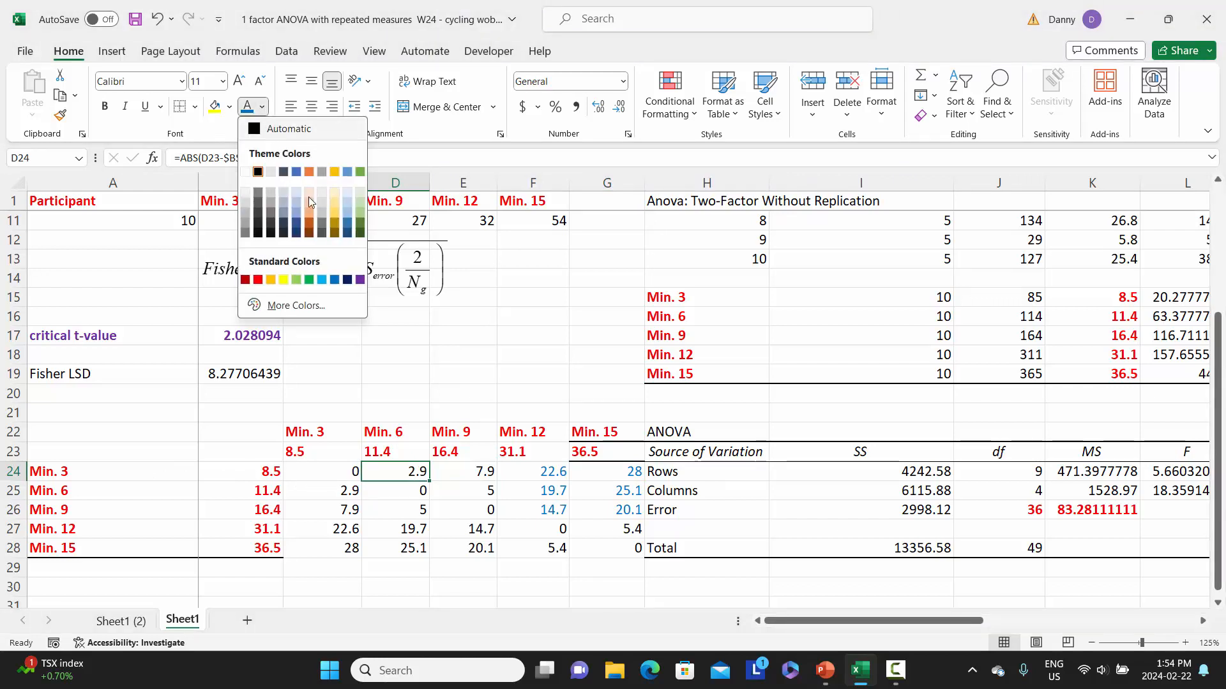
{"action": "left_click", "coordinate": [309, 279]}
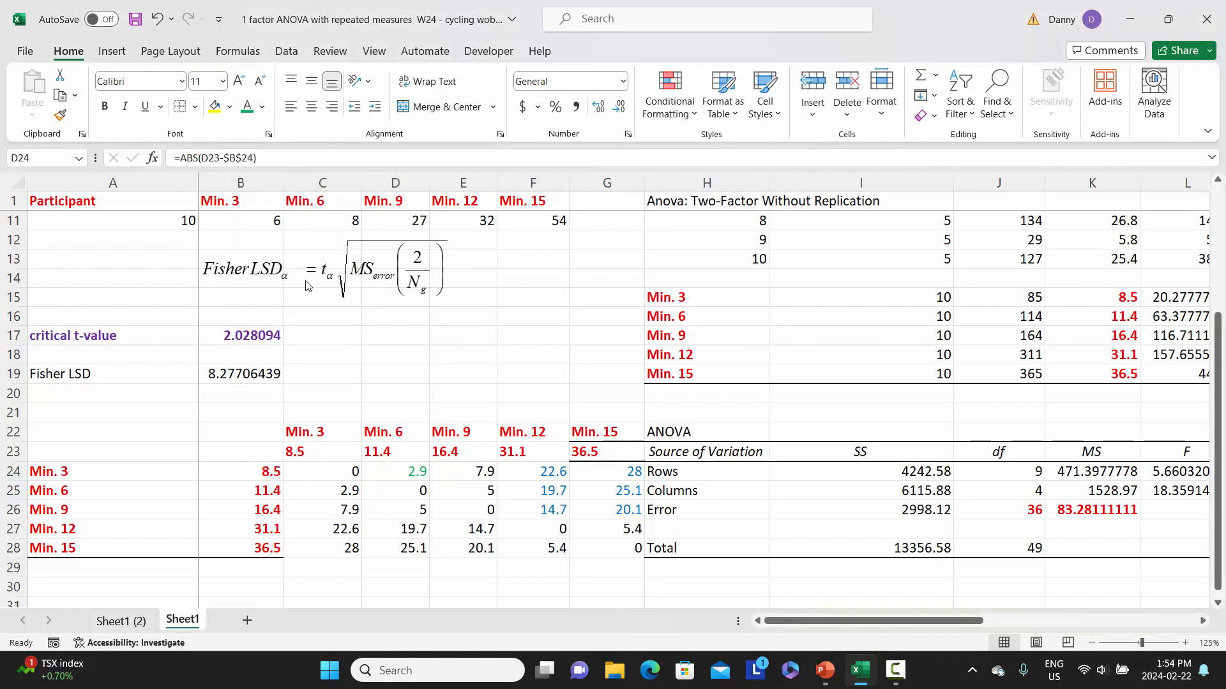
{"action": "left_click", "coordinate": [105, 106]}
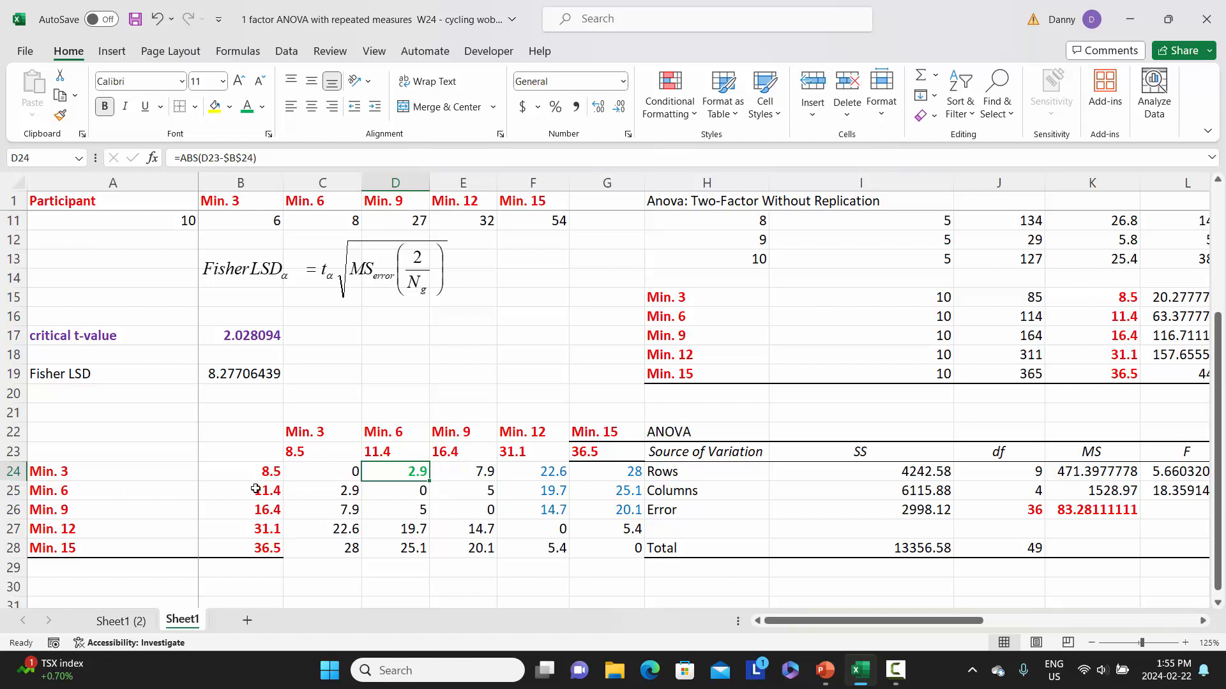
{"action": "left_click", "coordinate": [460, 486]}
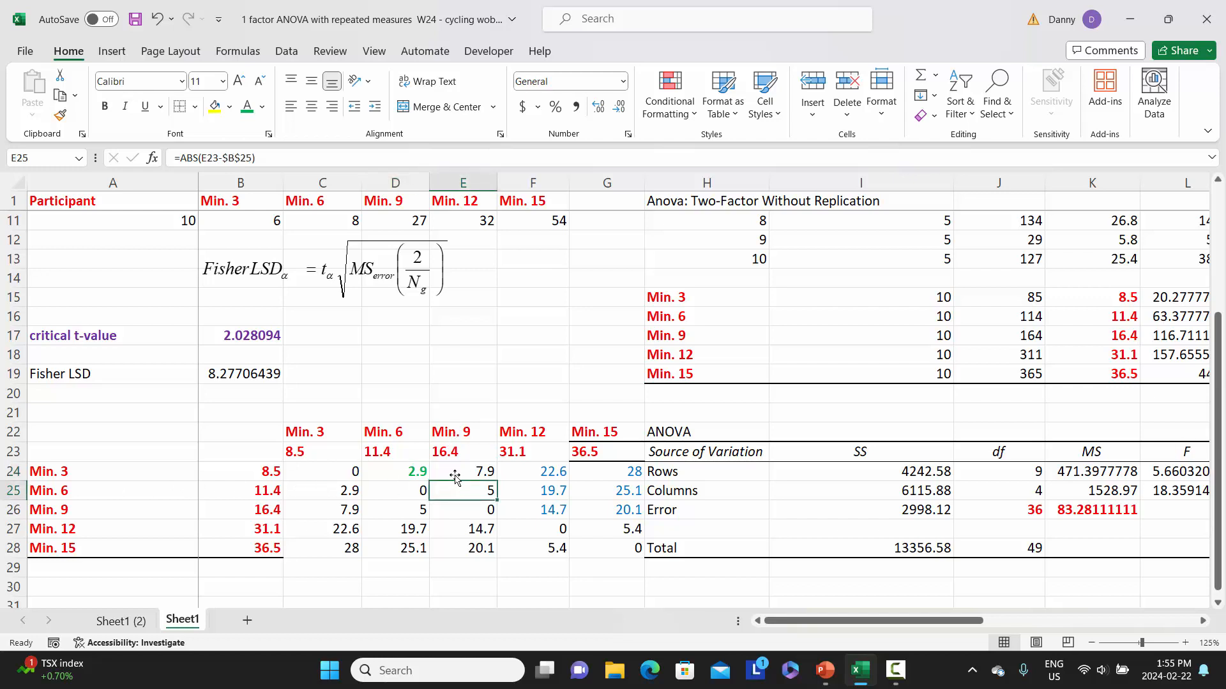
{"action": "left_click", "coordinate": [106, 109]}
Make the adjacent-time differences in F26 (Min. 9 vs Min. 12) and G27 (Min. 12 vs Min. 15) bold and green
{"action": "left_click", "coordinate": [527, 508]}
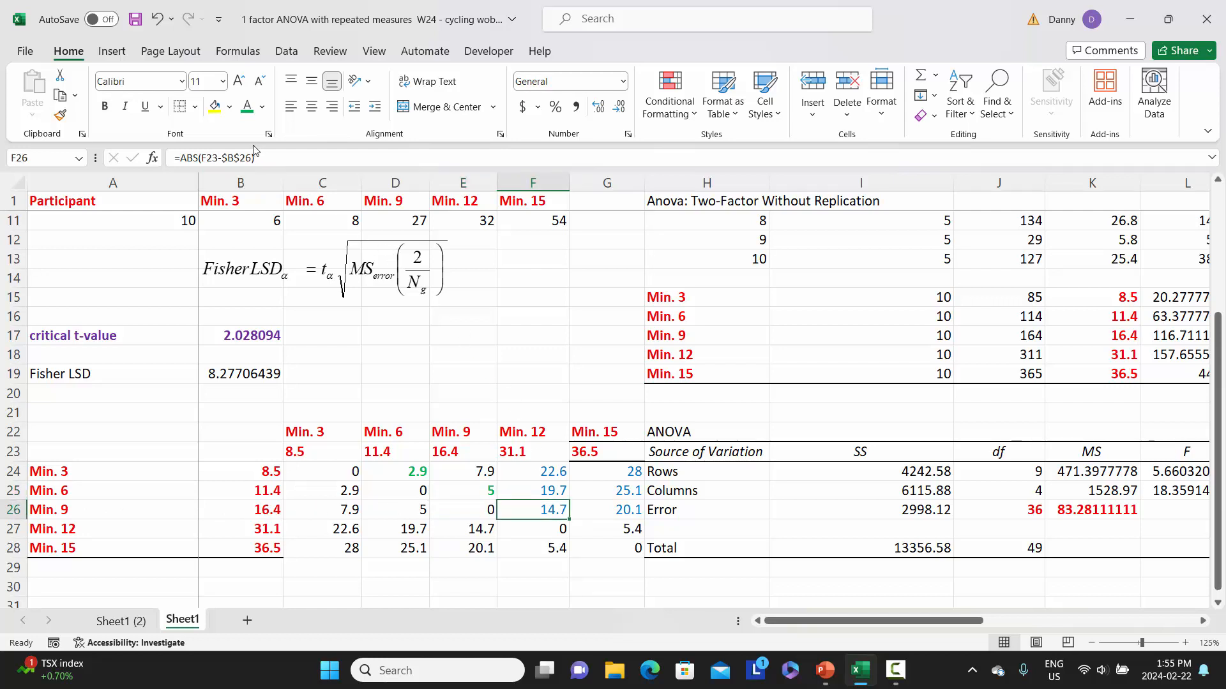
{"action": "left_click", "coordinate": [246, 107]}
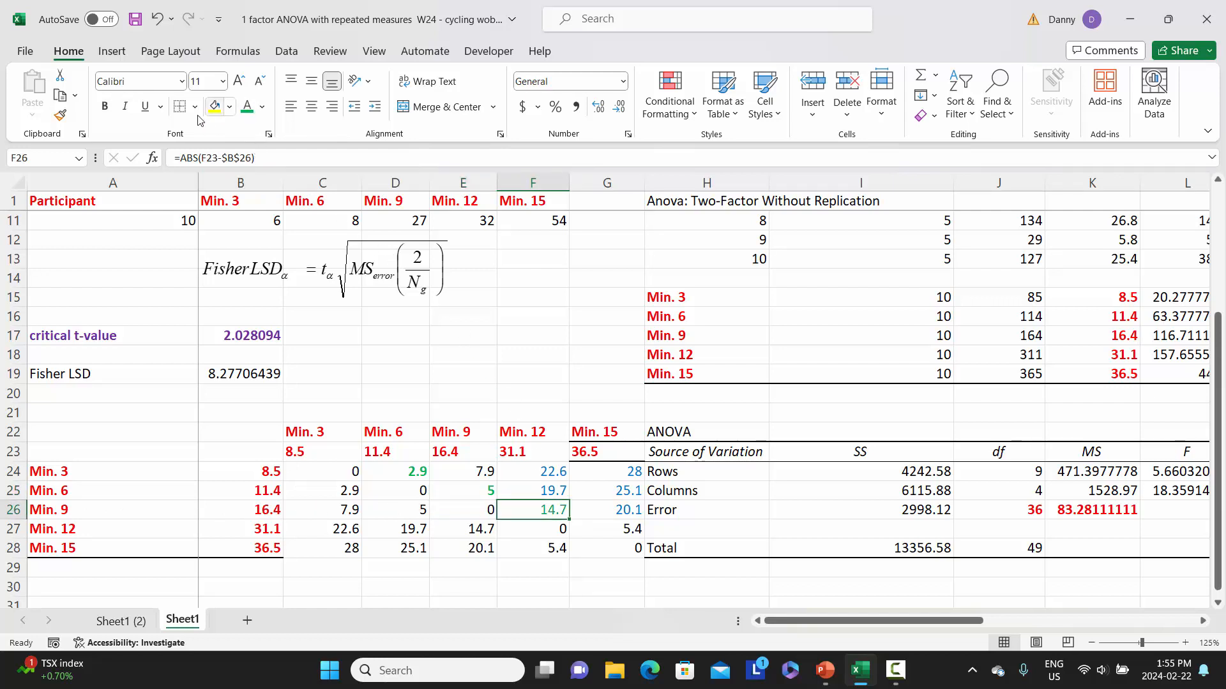
{"action": "left_click", "coordinate": [105, 107]}
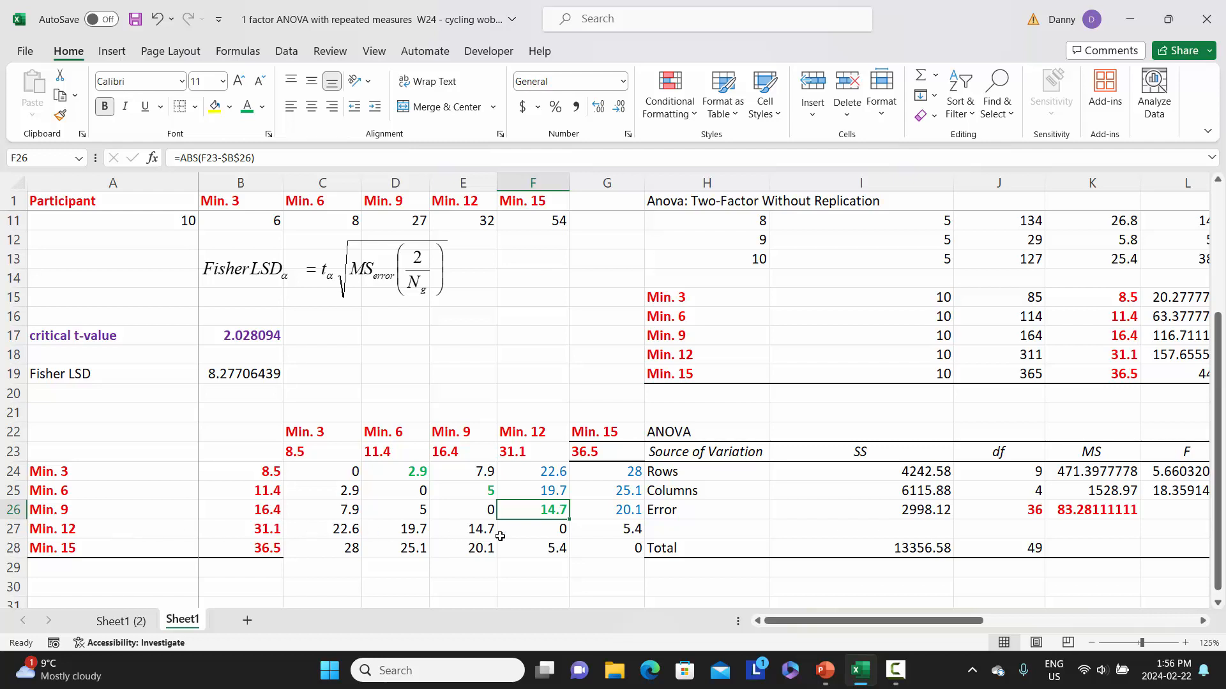
{"action": "left_click", "coordinate": [603, 531]}
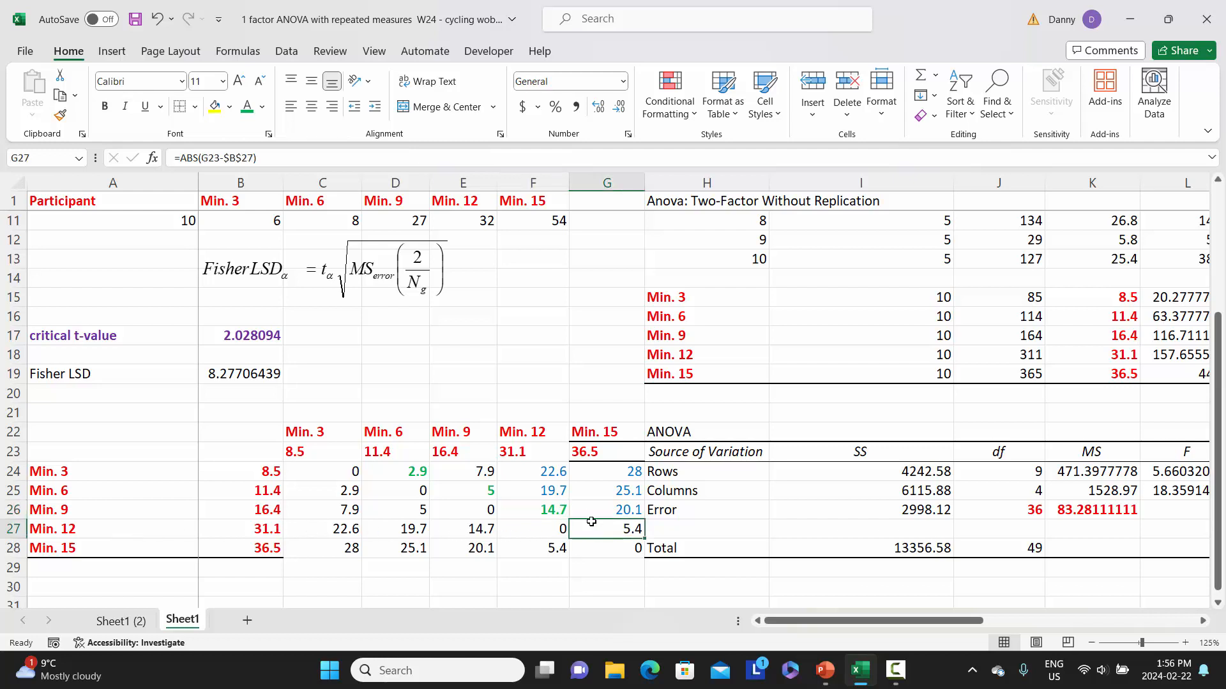
{"action": "left_click", "coordinate": [247, 107]}
{"action": "left_click", "coordinate": [105, 106]}
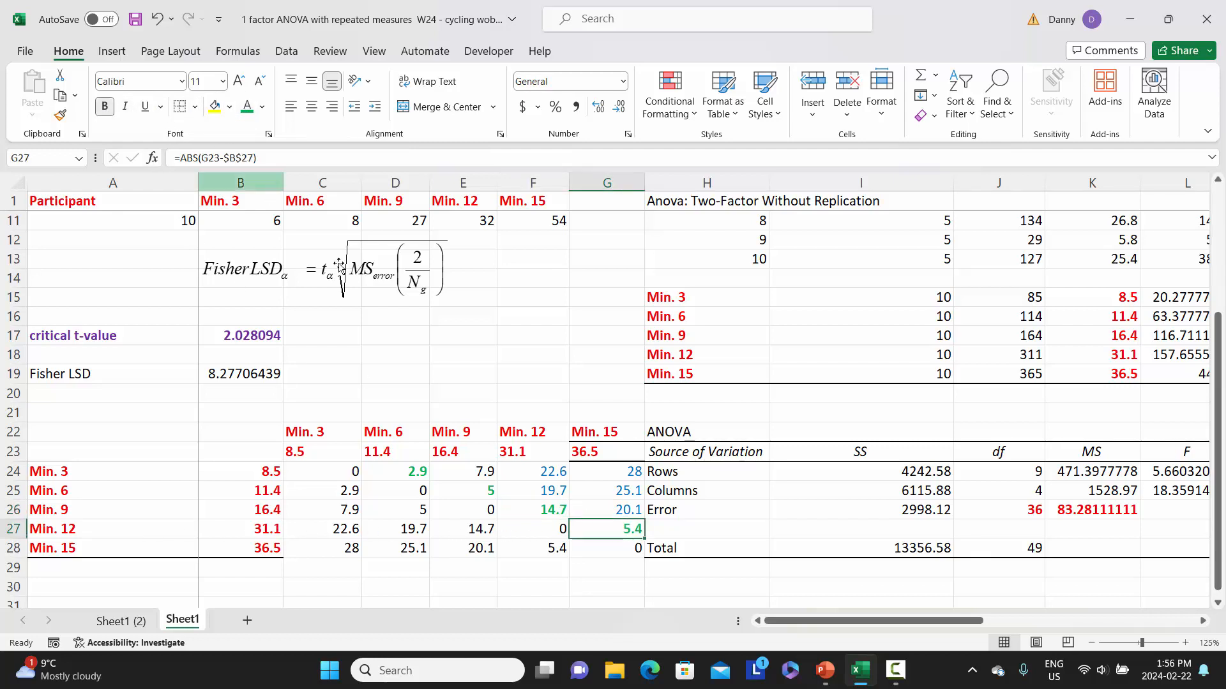